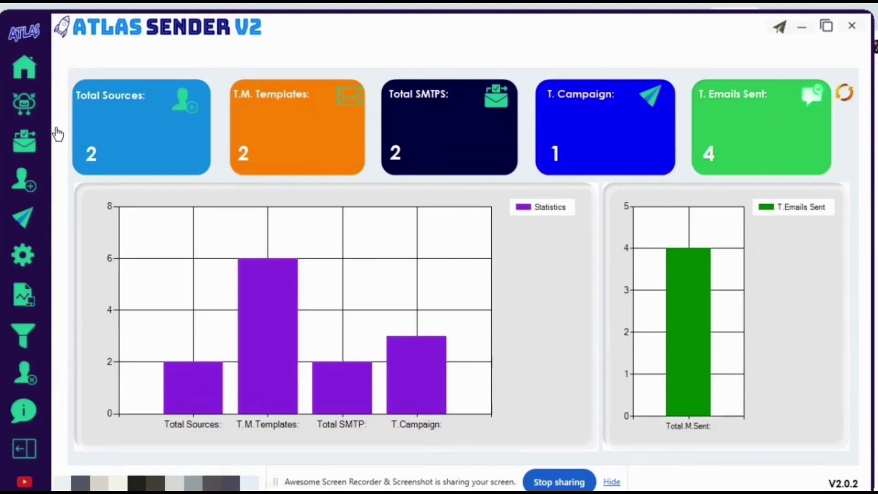
Review the SMTP tester, SMTP servers, mail lists, message templates, campaign settings and email blacklist
{"action": "left_click", "coordinate": [25, 106]}
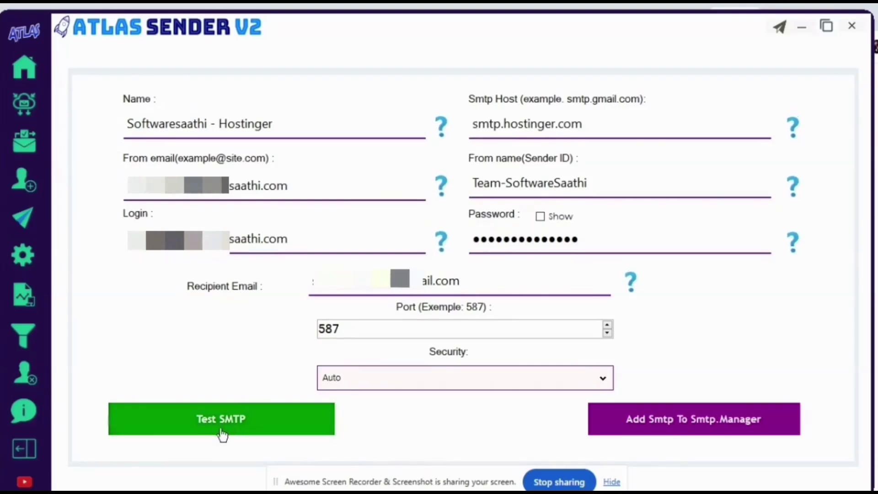
{"action": "left_click", "coordinate": [25, 153]}
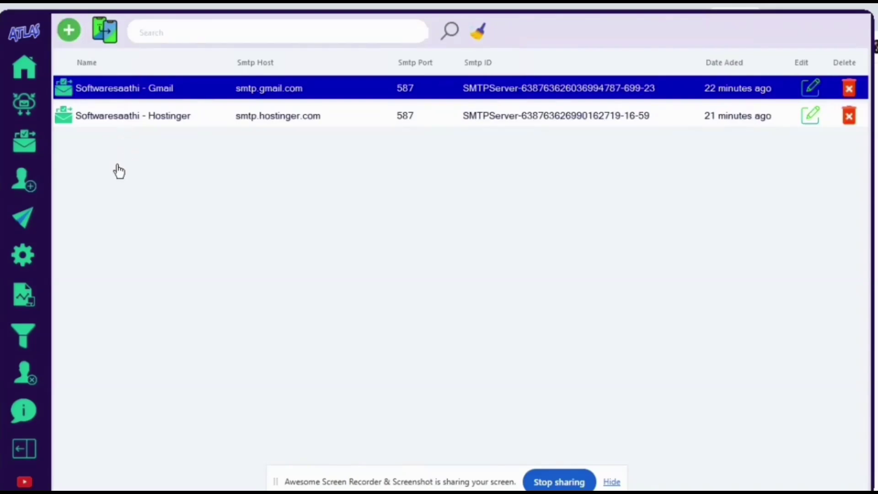
{"action": "left_click", "coordinate": [21, 183]}
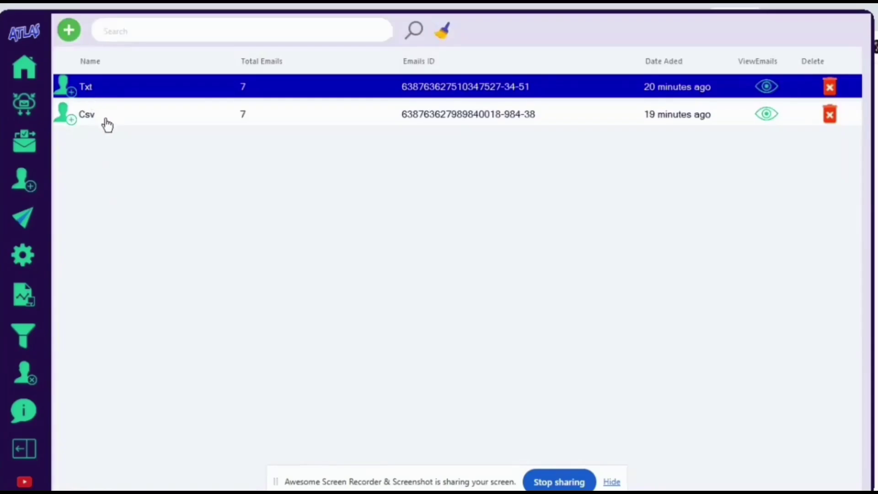
{"action": "left_click", "coordinate": [28, 225]}
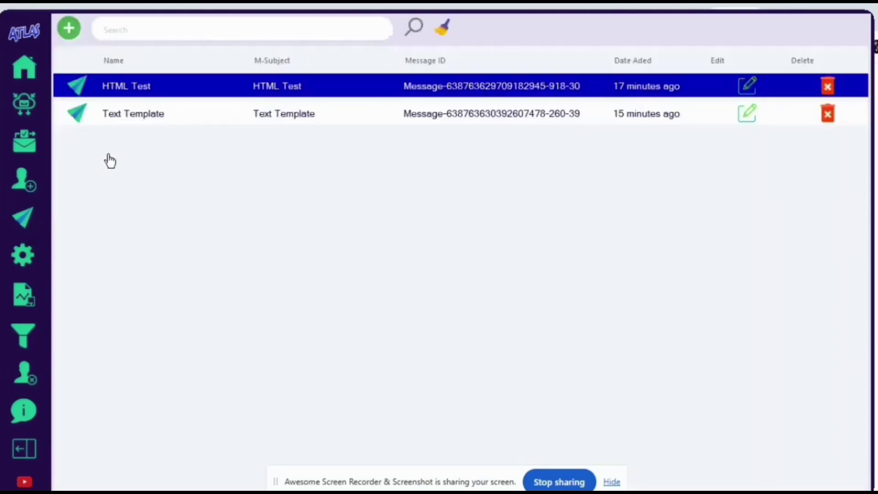
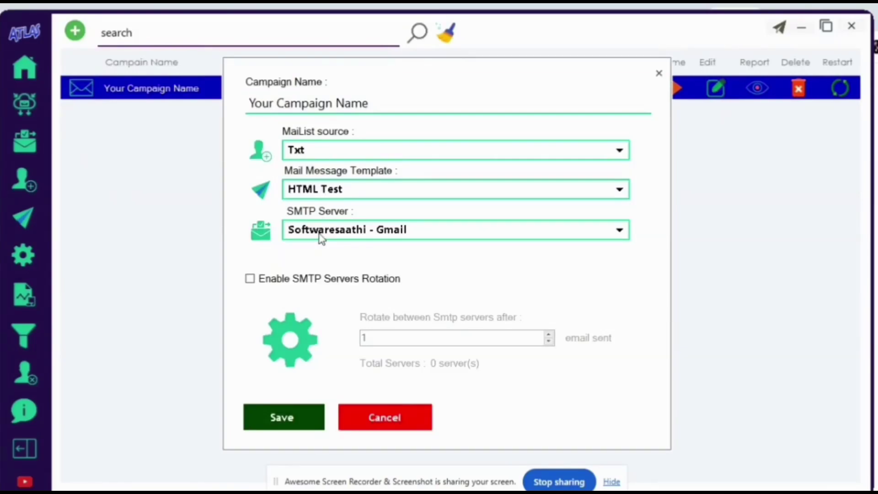
{"action": "left_click", "coordinate": [659, 73]}
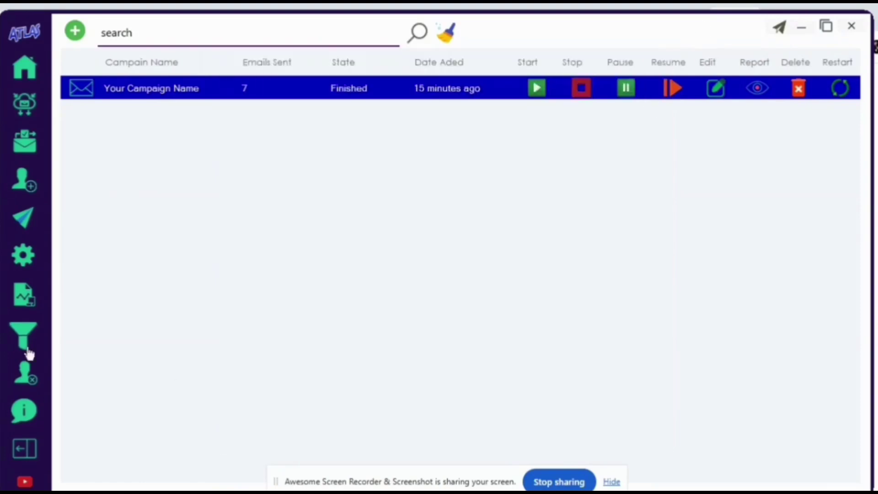
{"action": "left_click", "coordinate": [27, 375]}
{"action": "left_click", "coordinate": [484, 312]}
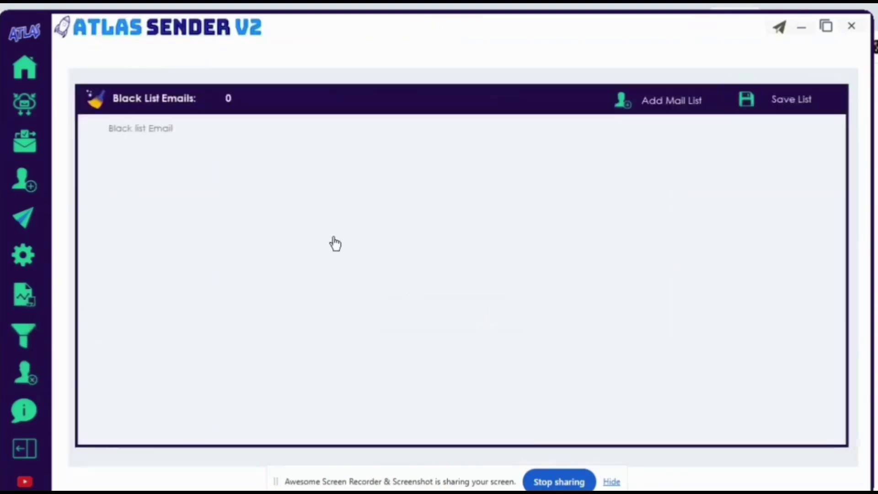
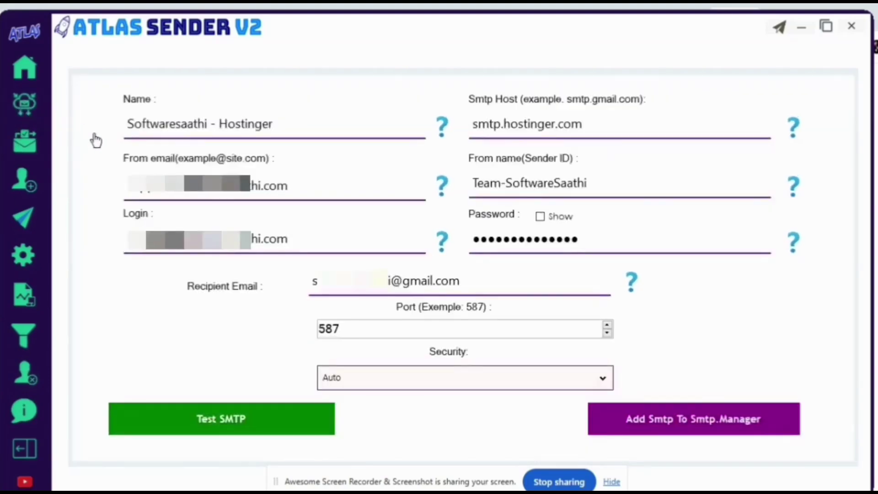
Examine the name, SMTP host and sender name entries in the Hostinger SMTP test form
{"action": "left_click", "coordinate": [280, 124]}
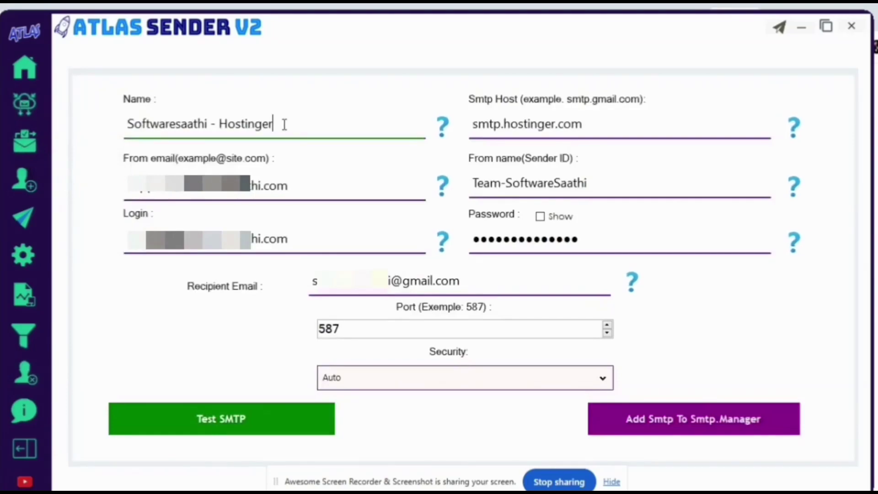
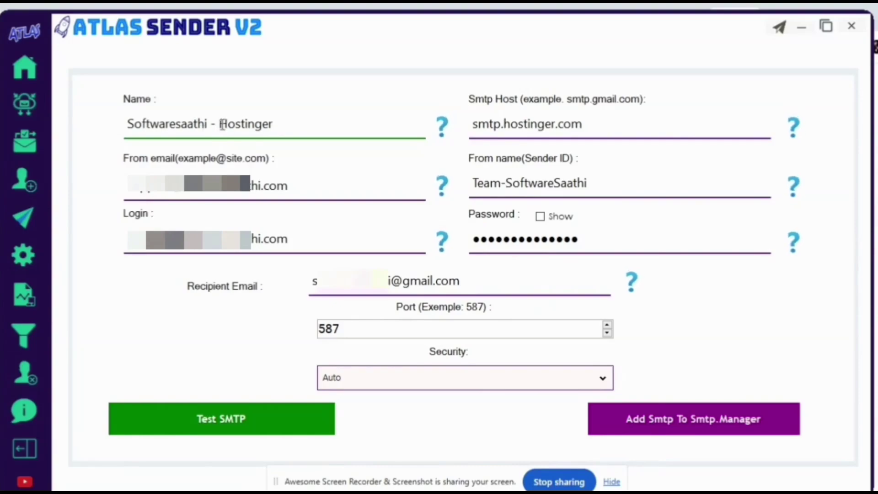
{"action": "left_click_drag", "start_coordinate": [219, 123], "coordinate": [273, 121]}
{"action": "left_click", "coordinate": [287, 119]}
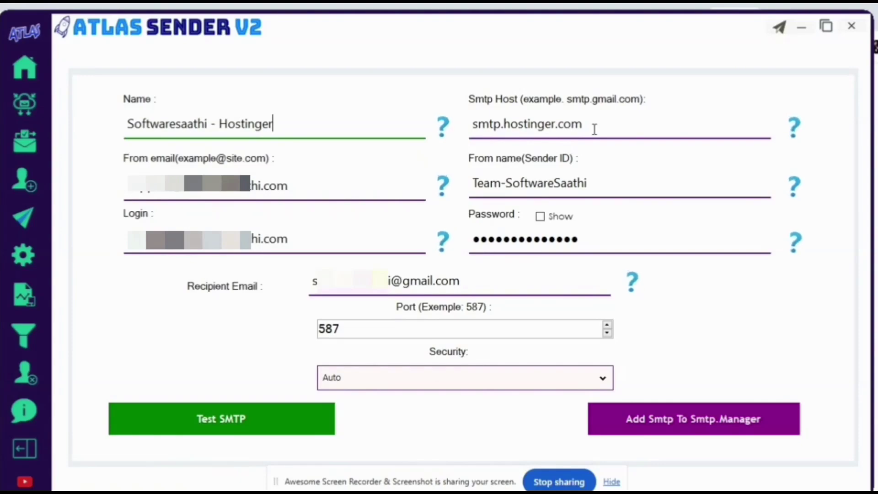
{"action": "left_click_drag", "start_coordinate": [590, 124], "coordinate": [470, 141]}
{"action": "left_click", "coordinate": [489, 123]}
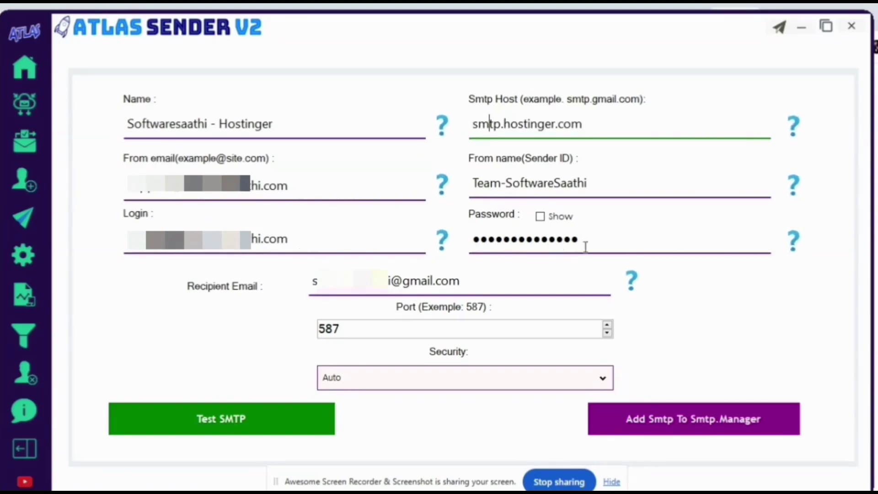
{"action": "left_click_drag", "start_coordinate": [596, 183], "coordinate": [475, 183]}
{"action": "left_click", "coordinate": [484, 185]}
{"action": "left_click", "coordinate": [595, 184]}
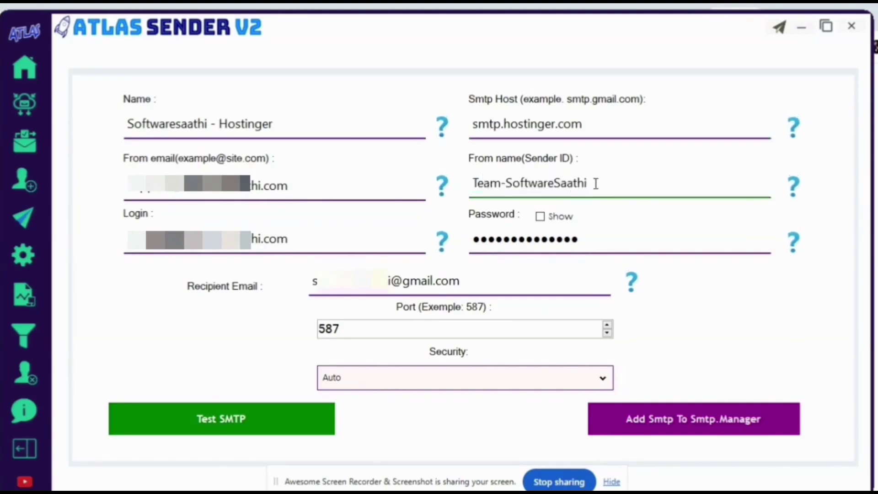
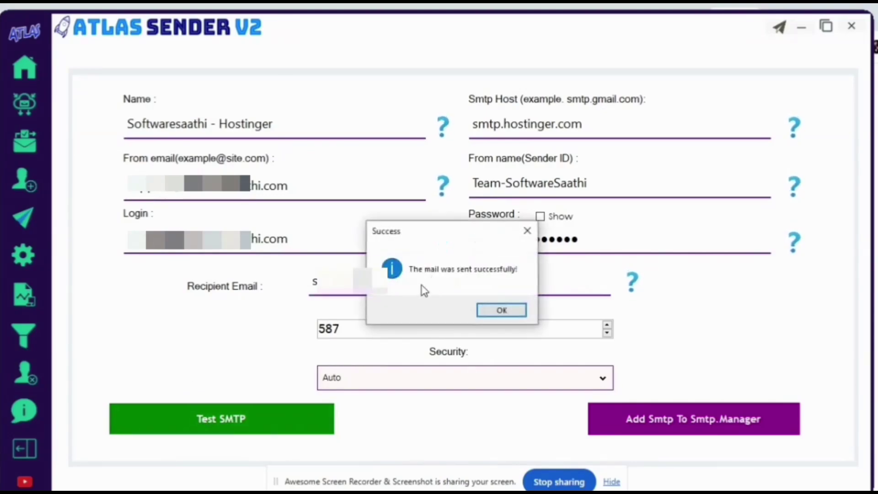
Dismiss the SMTP test message, switch to Gmail in the browser and read the newest Atlas Sender test email
{"action": "left_click", "coordinate": [515, 313]}
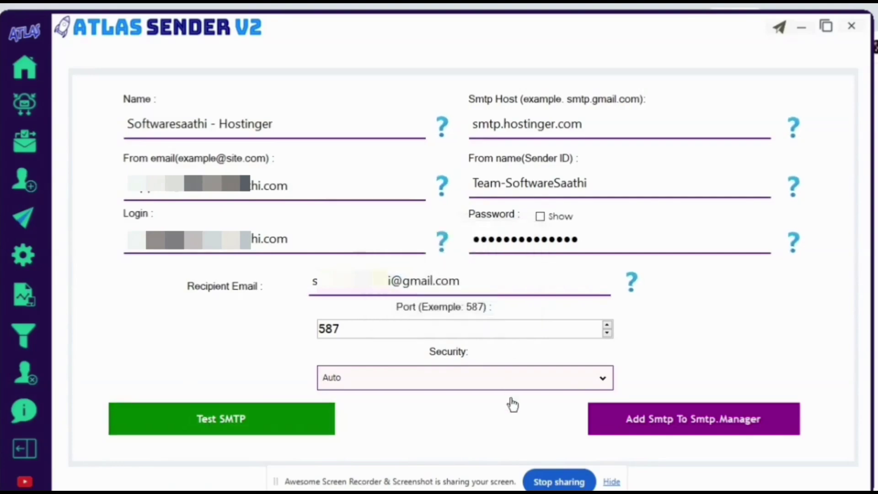
{"action": "left_click", "coordinate": [487, 480]}
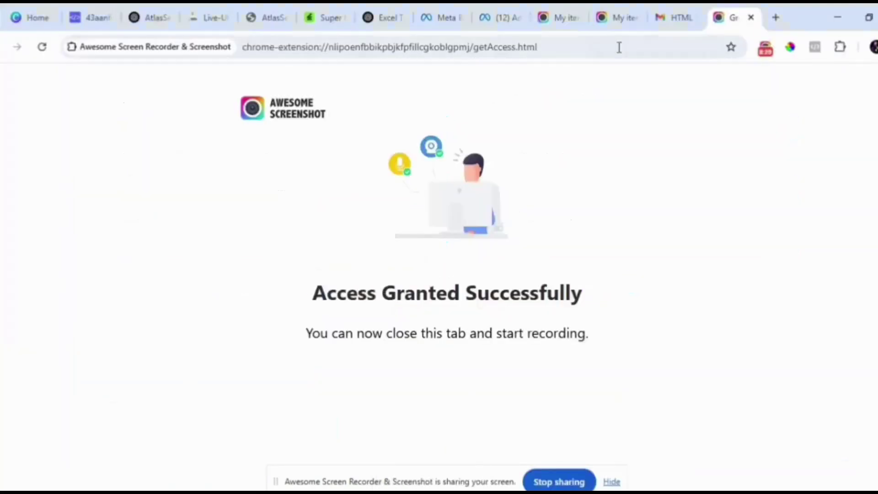
{"action": "left_click", "coordinate": [666, 18]}
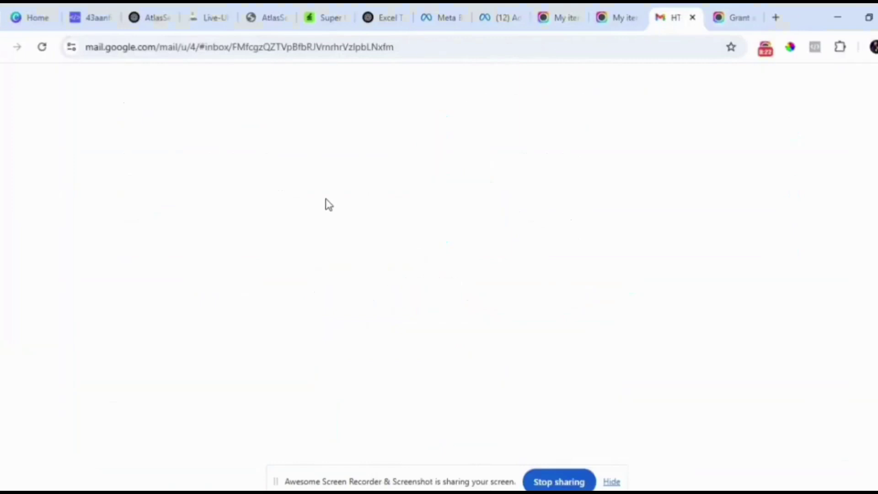
{"action": "left_click", "coordinate": [52, 178]}
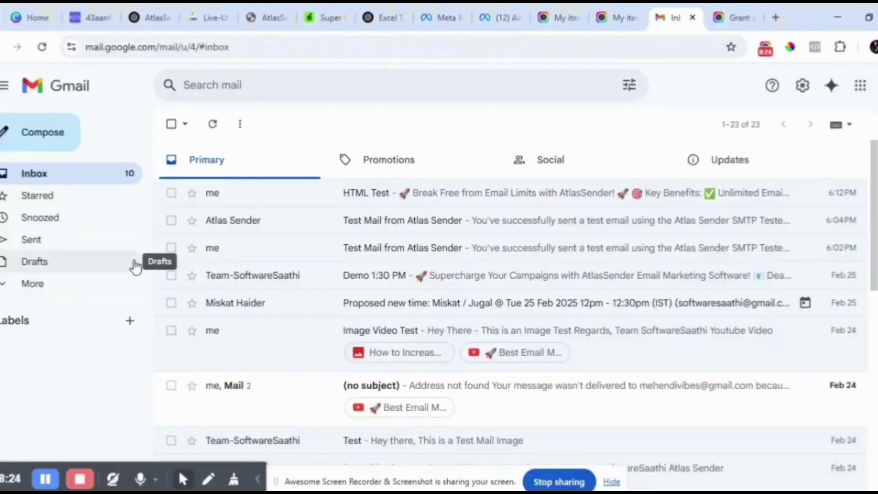
{"action": "left_click", "coordinate": [214, 125]}
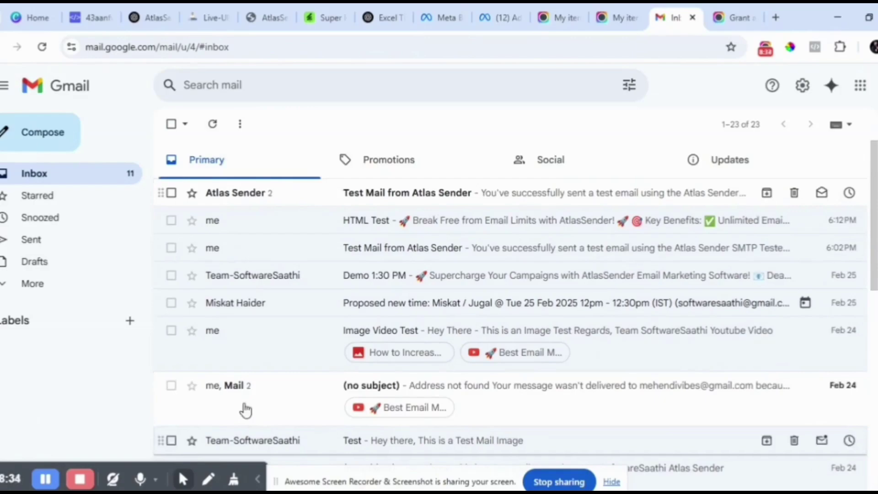
{"action": "left_click", "coordinate": [389, 195]}
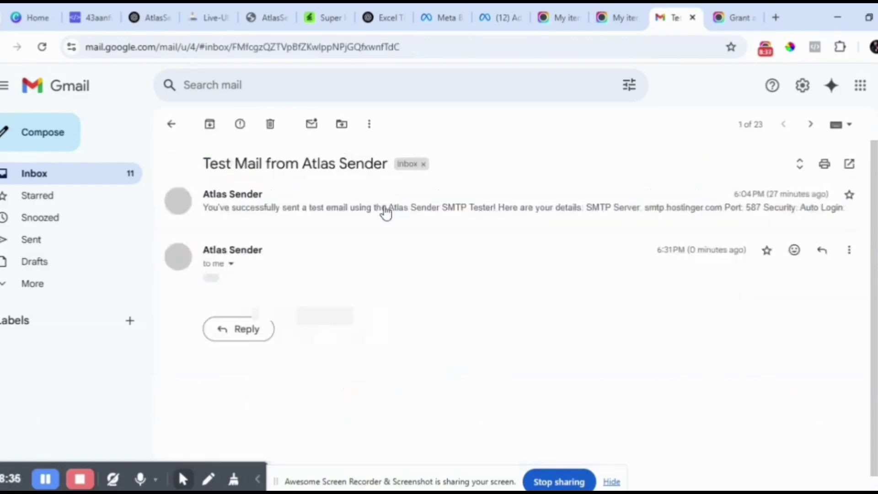
{"action": "left_click", "coordinate": [229, 265]}
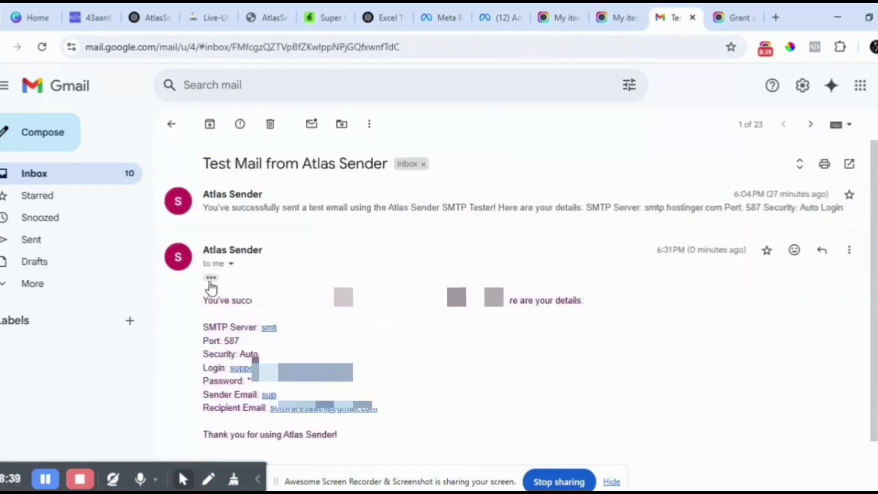
{"action": "scroll", "coordinate": [549, 229], "scroll_direction": "down", "scroll_amount": 1}
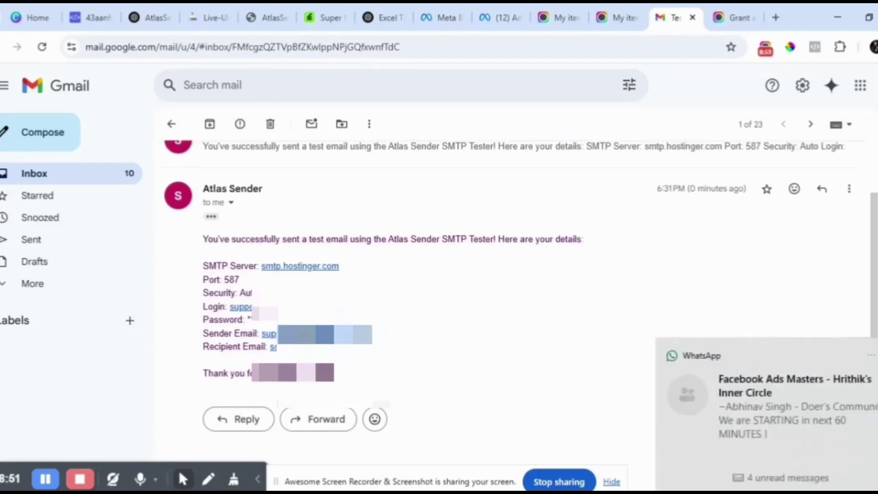
Return to Atlas Sender and delete the Softwaresaathi - Hostinger server from the saved SMTP servers
{"action": "key", "text": "alt+Tab"}
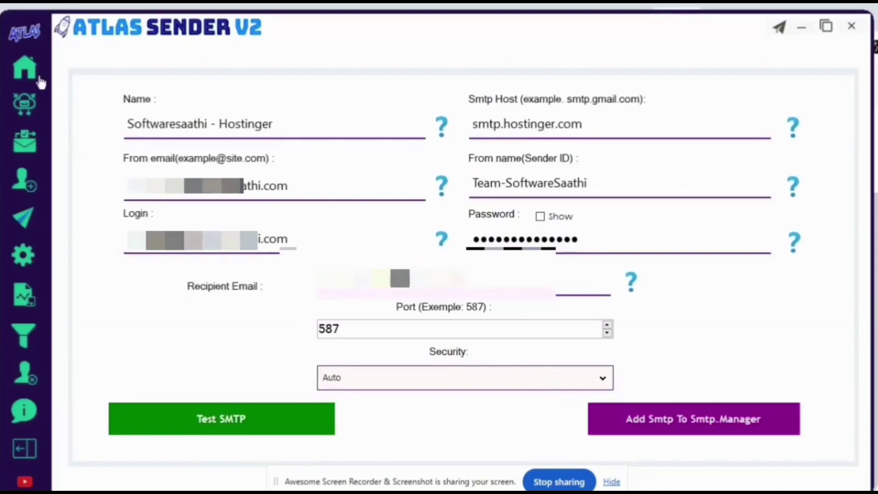
{"action": "left_click", "coordinate": [25, 142]}
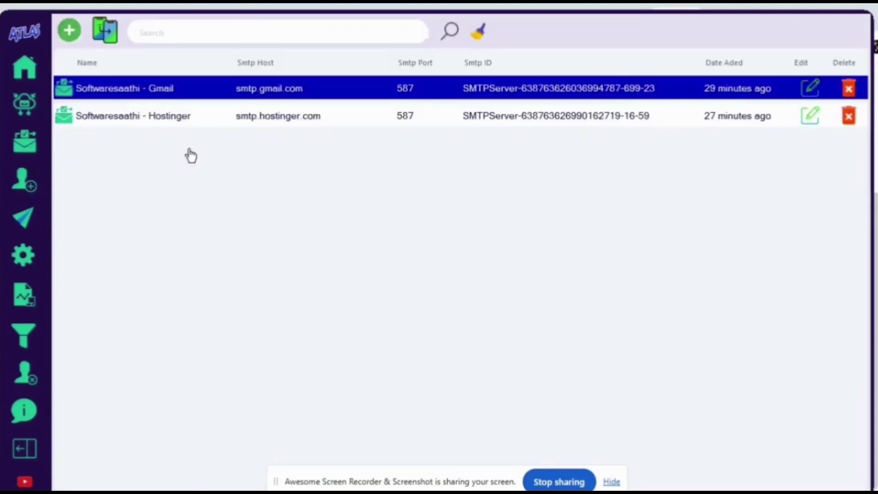
{"action": "left_click", "coordinate": [185, 122]}
{"action": "left_click", "coordinate": [848, 117]}
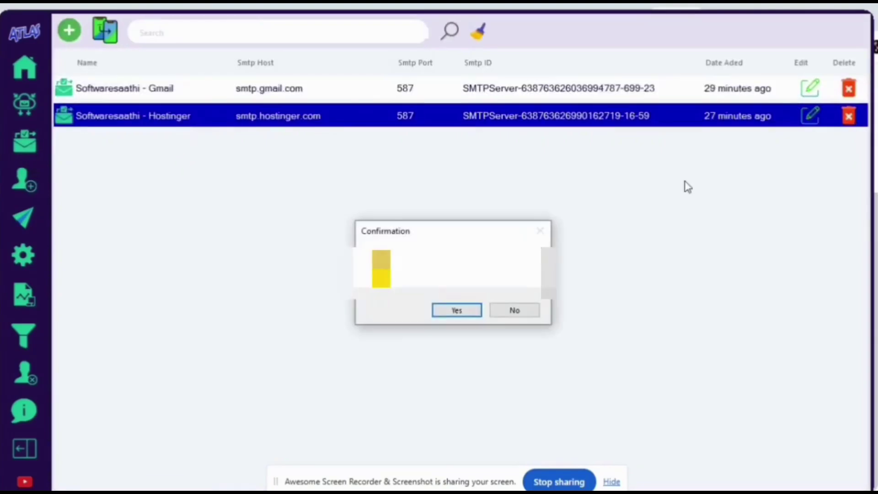
{"action": "left_click", "coordinate": [456, 309]}
Add the tested Softwaresaathi - Hostinger server to the SMTP manager and save its settings
{"action": "left_click", "coordinate": [24, 104]}
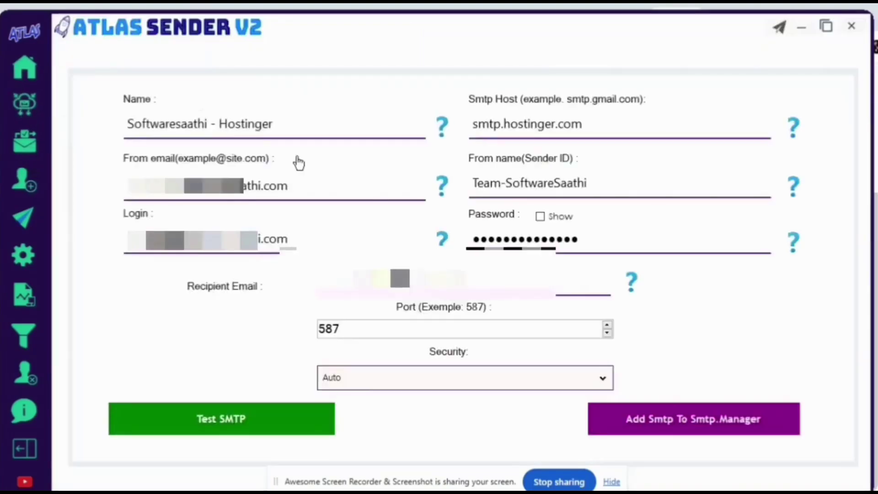
{"action": "left_click", "coordinate": [697, 420]}
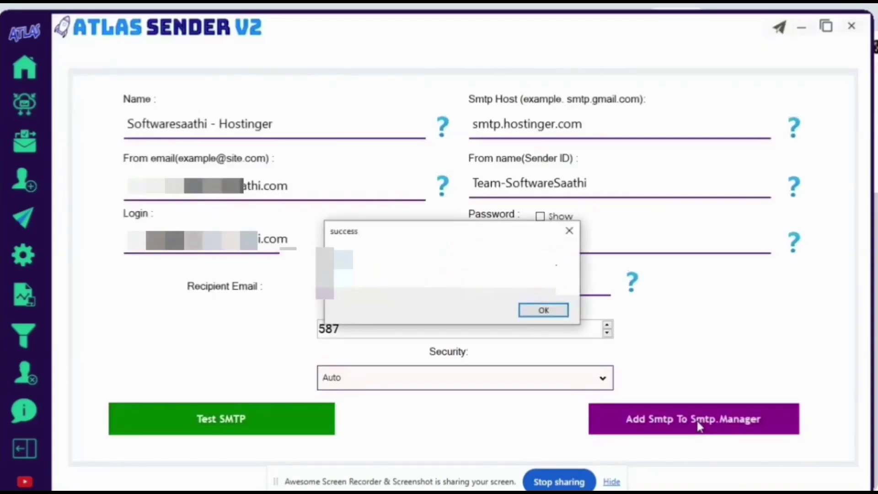
{"action": "left_click", "coordinate": [539, 311]}
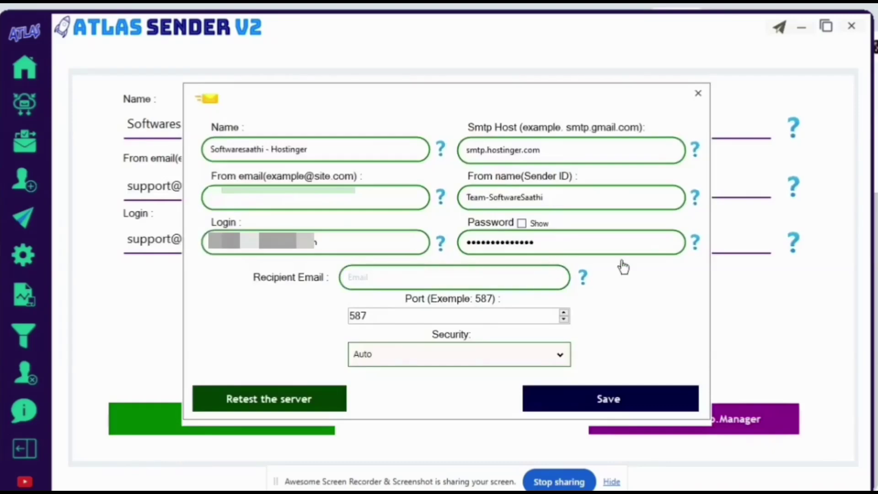
{"action": "left_click", "coordinate": [640, 402]}
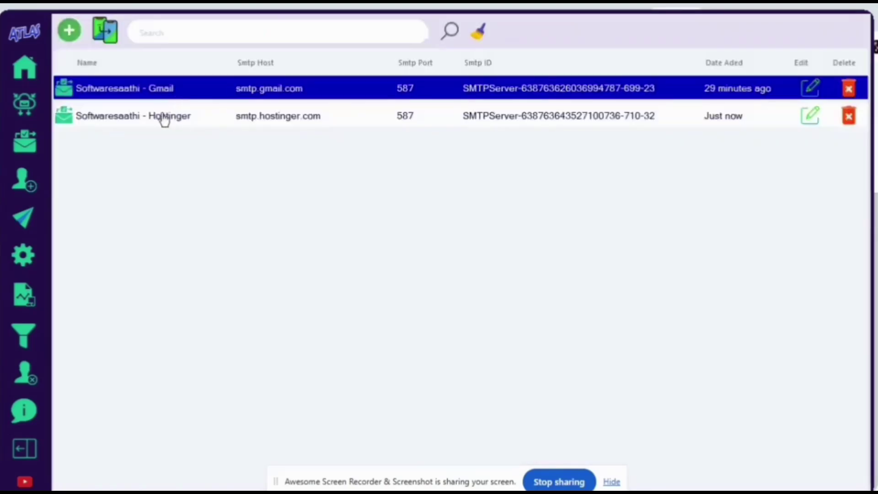
Review the saved Hostinger entry and the Softwaresaathi - Gmail server's settings, saving the Gmail entry without edits
{"action": "left_click", "coordinate": [161, 117]}
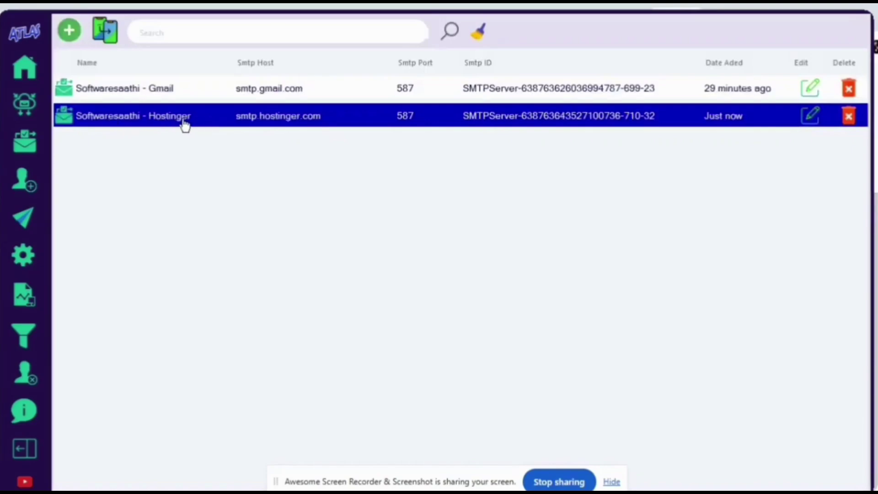
{"action": "left_click", "coordinate": [801, 90]}
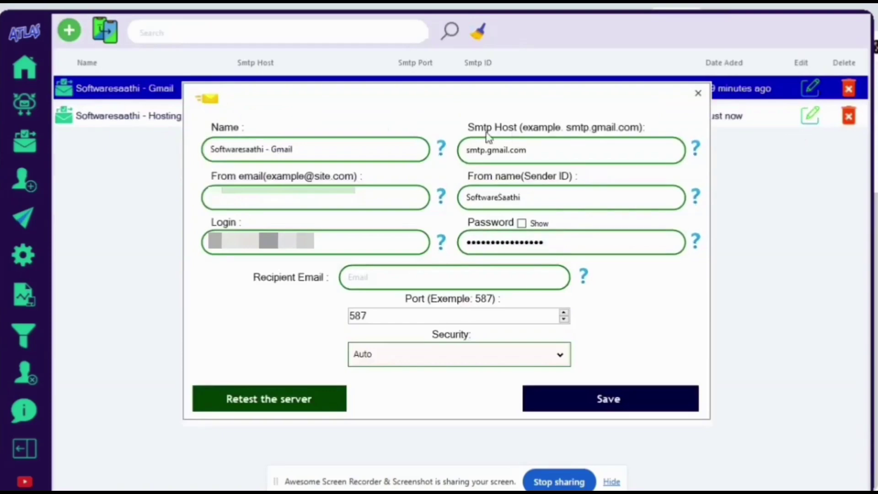
{"action": "left_click", "coordinate": [635, 399]}
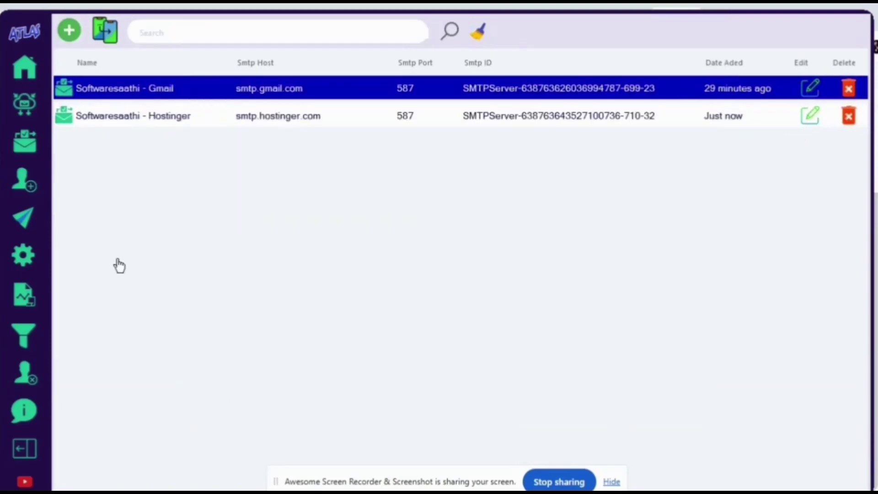
Clear all saved mail lists and confirm the deletion
{"action": "left_click", "coordinate": [24, 183]}
{"action": "left_click", "coordinate": [443, 35]}
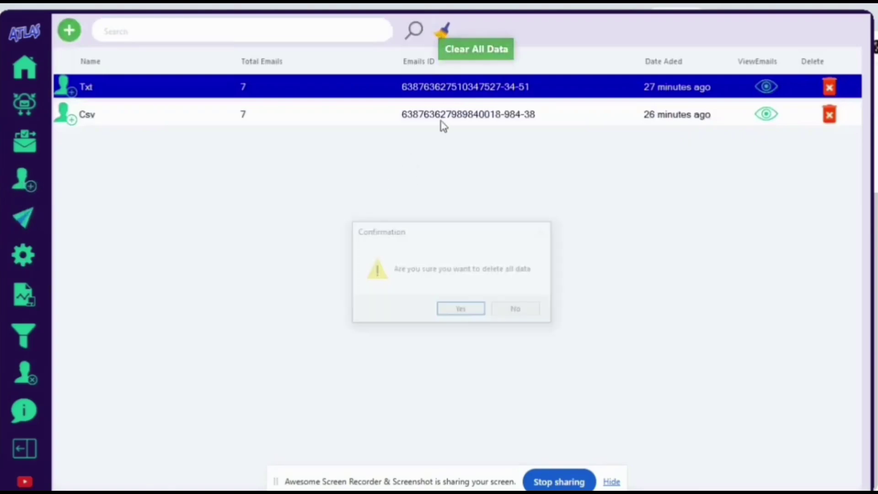
{"action": "left_click", "coordinate": [461, 309]}
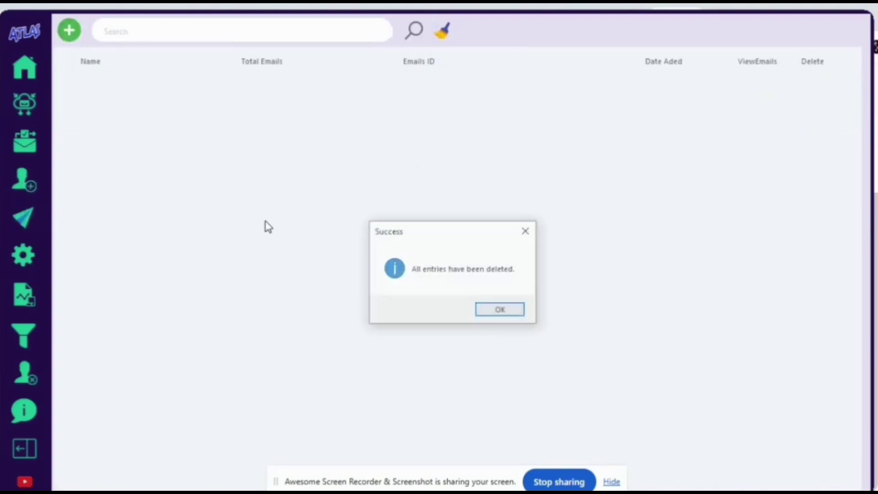
{"action": "left_click", "coordinate": [500, 315]}
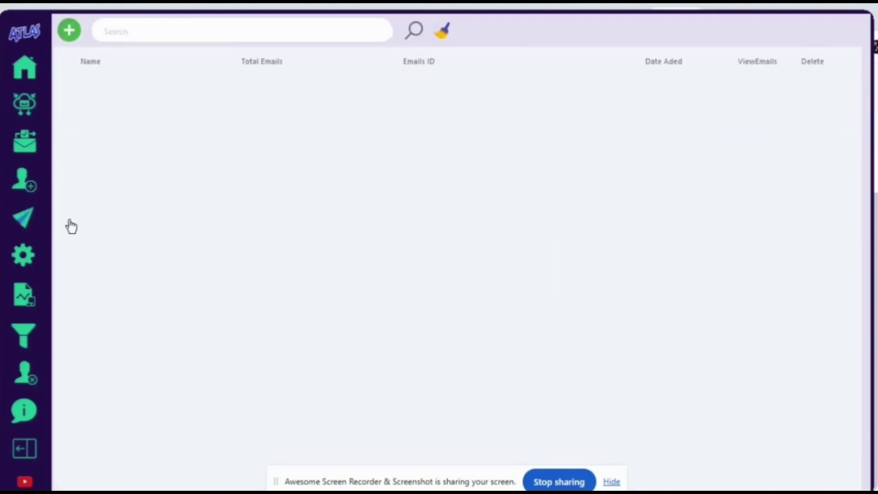
Add a mail list named csv from the Atlas-test file on the Desktop, and delete that list
{"action": "left_click", "coordinate": [70, 31]}
{"action": "left_click", "coordinate": [282, 192]}
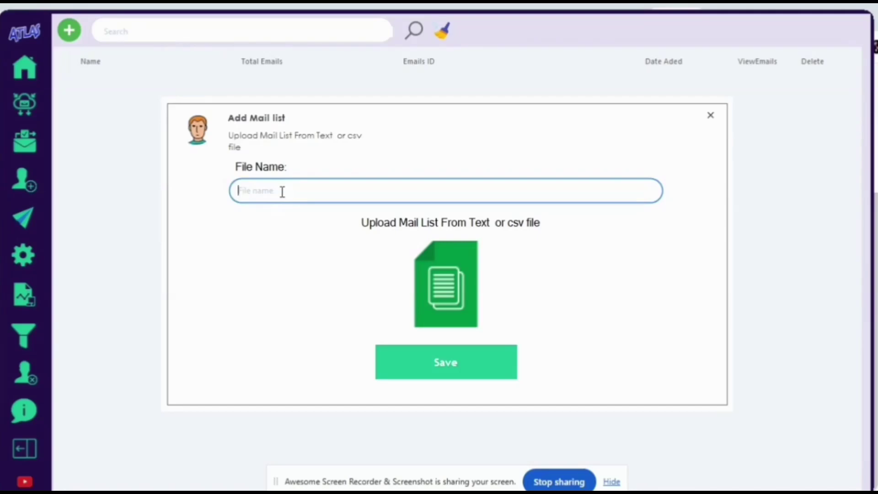
{"action": "type", "text": "csv"}
{"action": "left_click", "coordinate": [449, 284]}
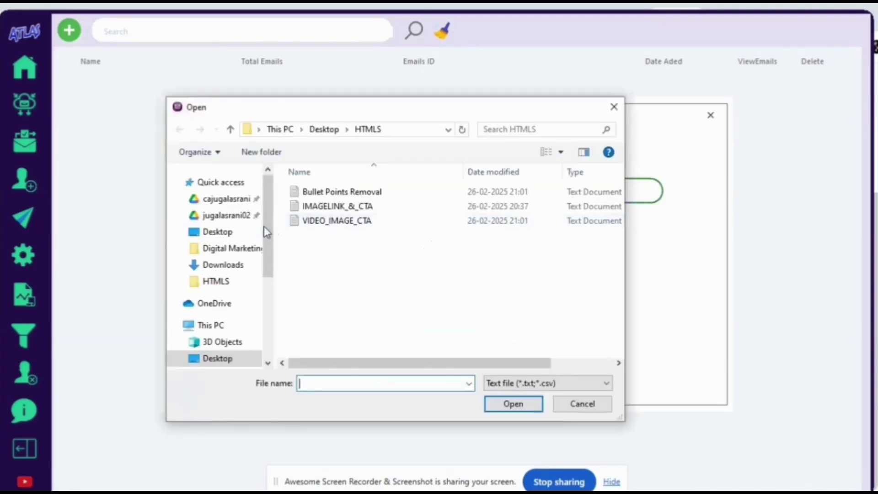
{"action": "left_click", "coordinate": [228, 234]}
{"action": "left_click_drag", "start_coordinate": [619, 186], "coordinate": [623, 289]}
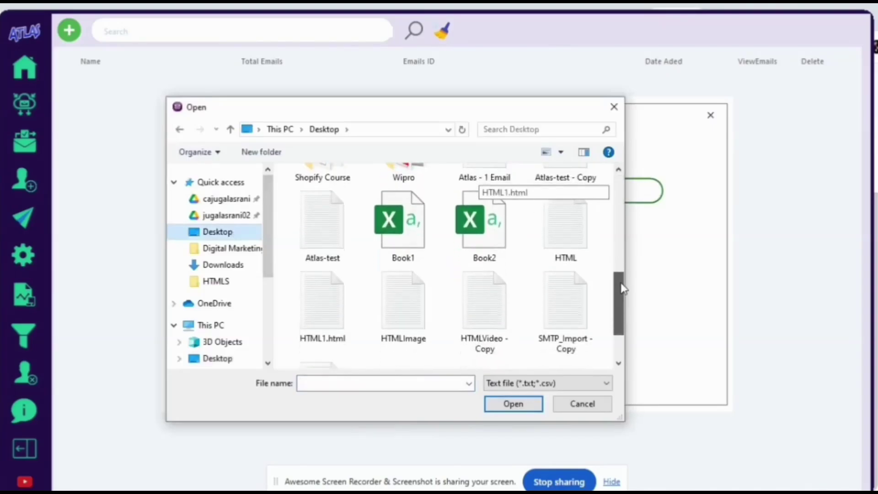
{"action": "left_click", "coordinate": [322, 224]}
{"action": "left_click", "coordinate": [513, 405]}
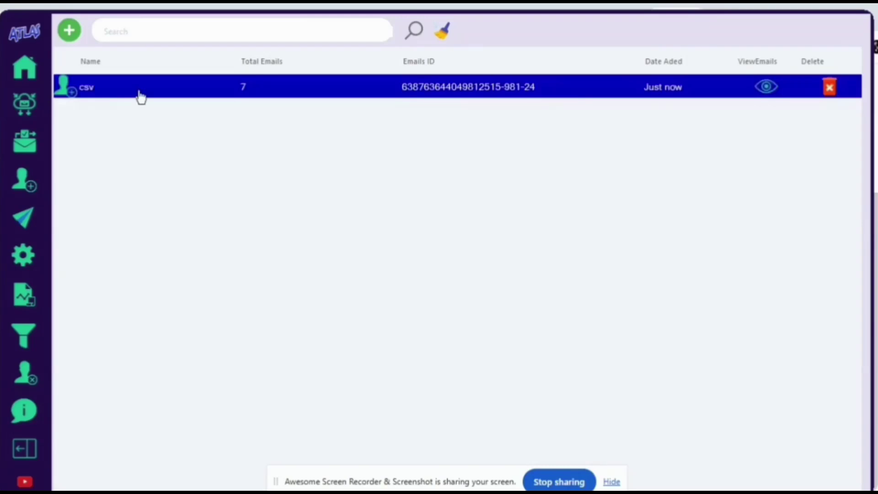
{"action": "left_click", "coordinate": [829, 88]}
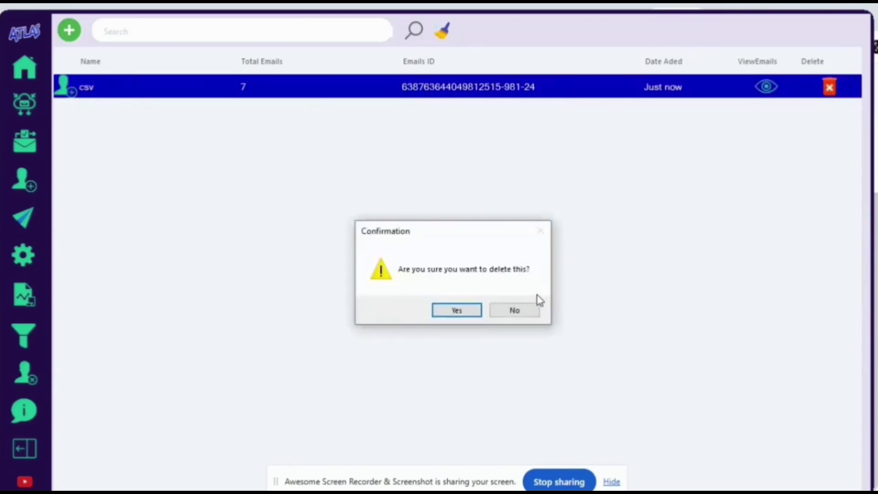
{"action": "left_click", "coordinate": [454, 313]}
Add a mail list named txt from the Atlas-test file on the Desktop and view its emails
{"action": "left_click", "coordinate": [69, 31]}
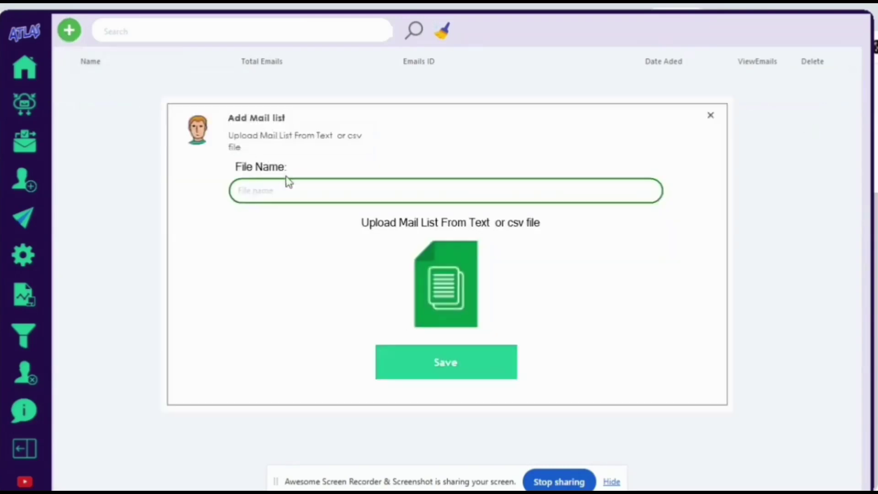
{"action": "left_click", "coordinate": [289, 188]}
{"action": "type", "text": "txt"}
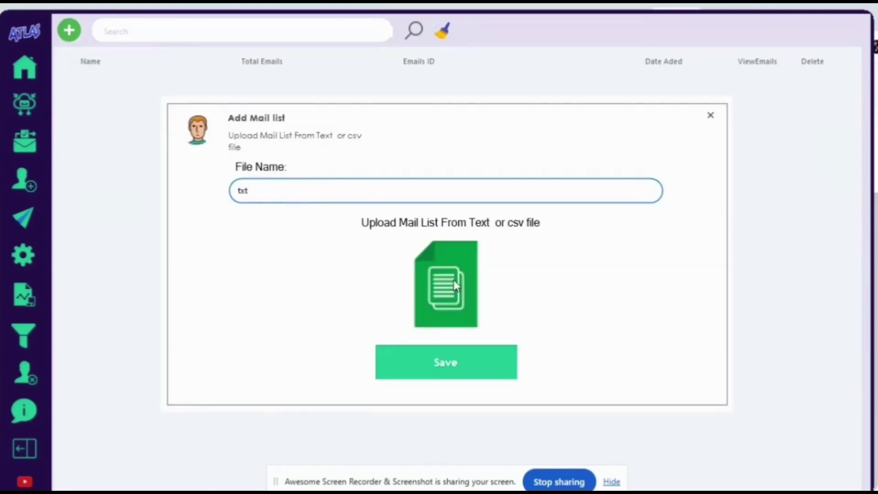
{"action": "left_click", "coordinate": [453, 280]}
{"action": "left_click_drag", "start_coordinate": [617, 211], "coordinate": [624, 305]}
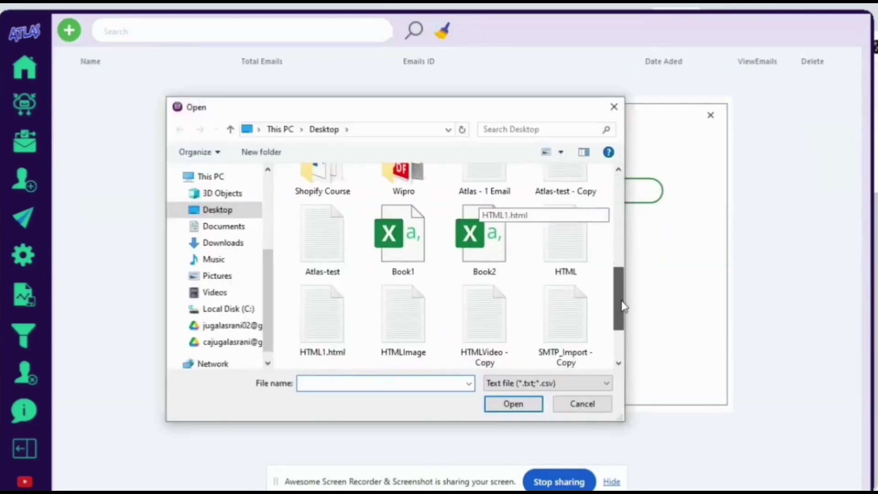
{"action": "left_click", "coordinate": [341, 255]}
{"action": "left_click", "coordinate": [514, 405]}
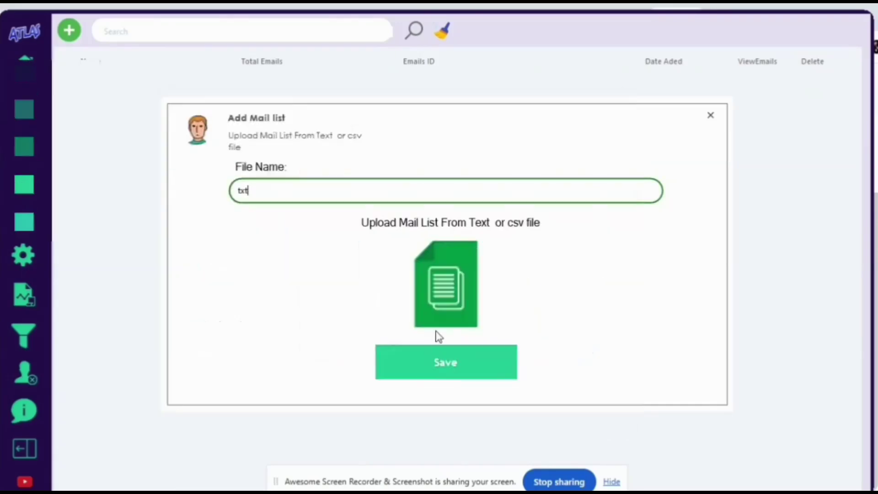
{"action": "left_click", "coordinate": [459, 361]}
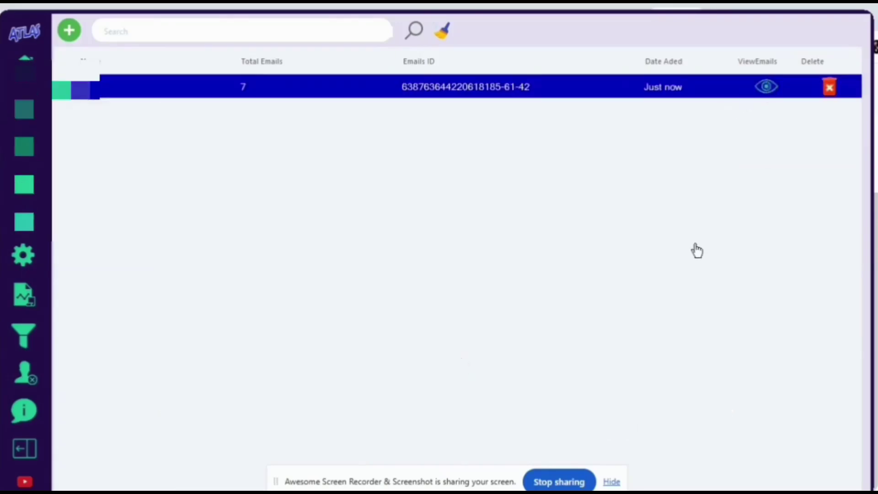
{"action": "left_click", "coordinate": [767, 86]}
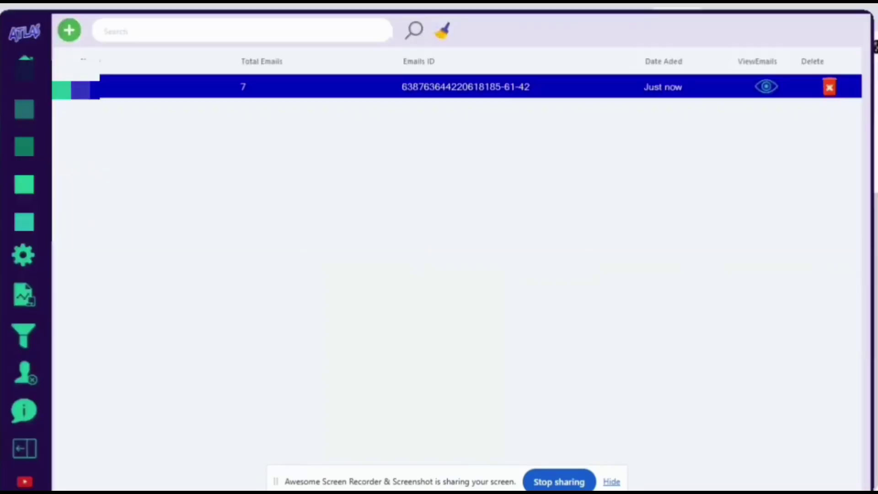
{"action": "left_click", "coordinate": [6, 20]}
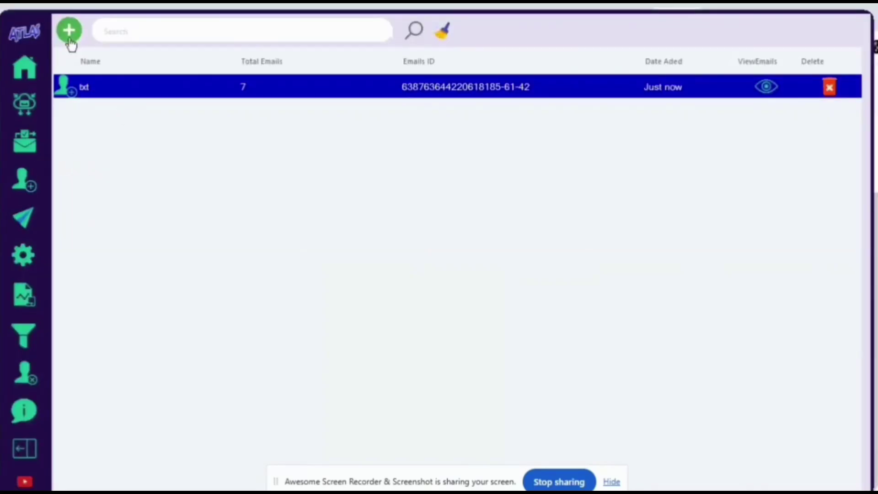
Add a second mail list named csv from the Book1 file on the Desktop and save it
{"action": "left_click", "coordinate": [69, 31]}
{"action": "left_click", "coordinate": [329, 195]}
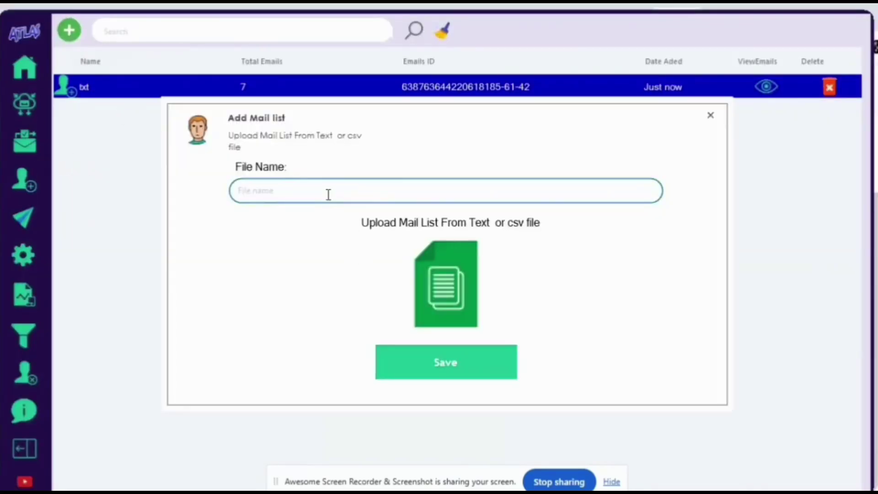
{"action": "left_click", "coordinate": [460, 284]}
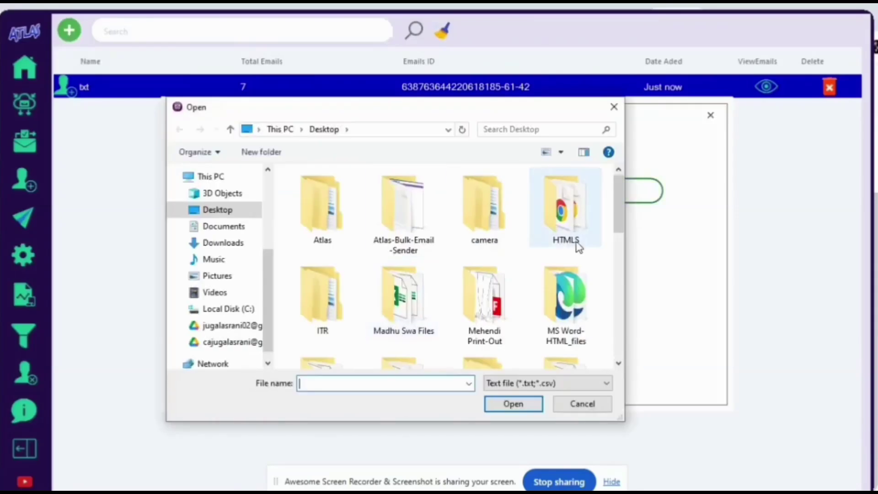
{"action": "left_click_drag", "start_coordinate": [622, 204], "coordinate": [617, 290]}
{"action": "left_click", "coordinate": [411, 230]}
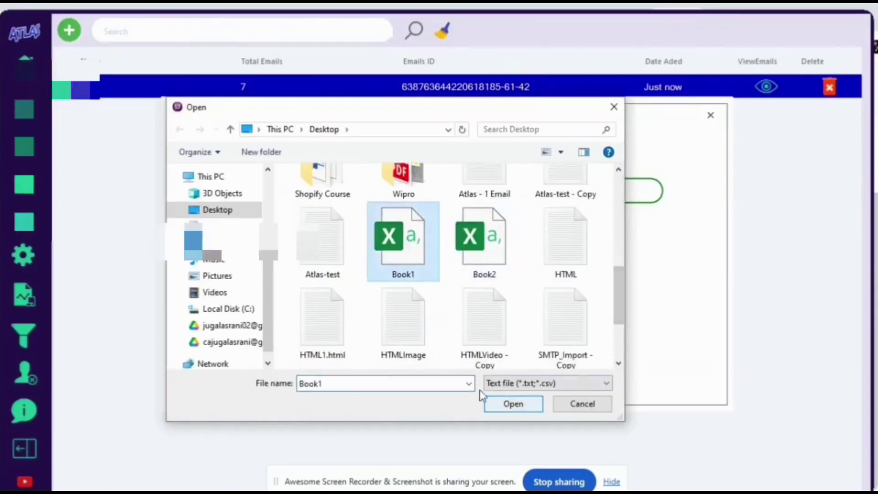
{"action": "left_click", "coordinate": [512, 405]}
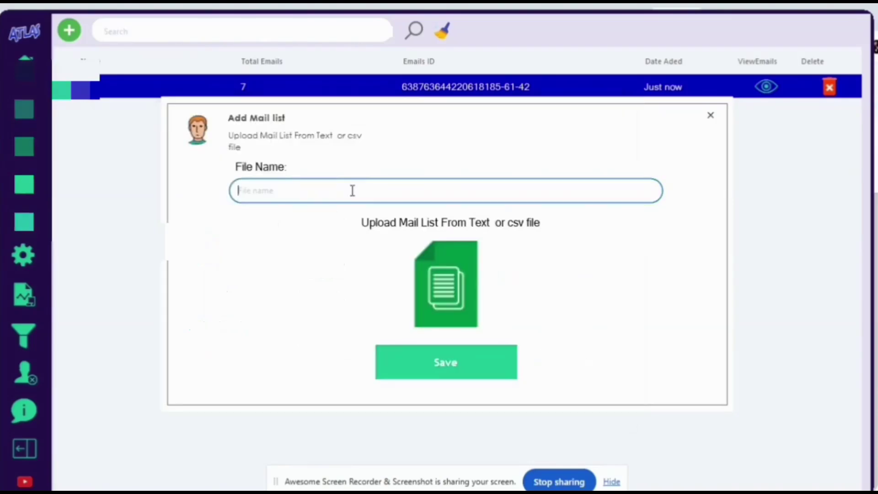
{"action": "type", "text": "csv"}
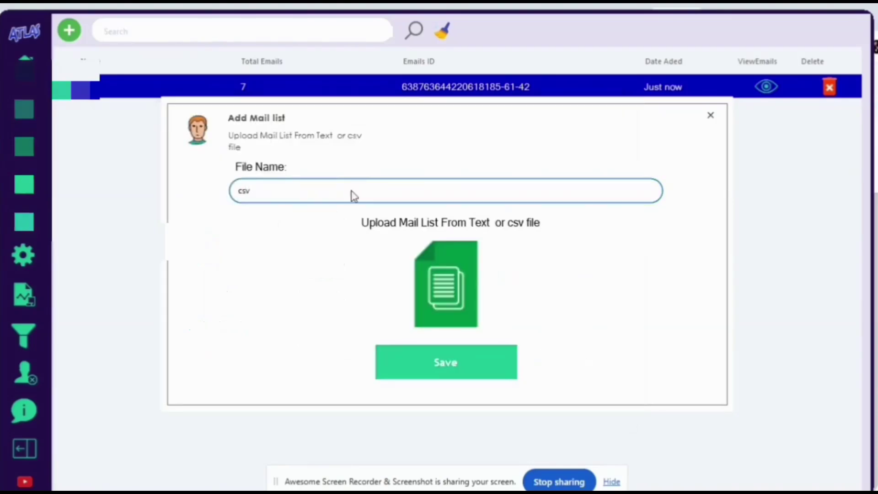
{"action": "left_click", "coordinate": [451, 364]}
View the email and first-name entries in the csv mail list, and close the view
{"action": "left_click", "coordinate": [673, 120]}
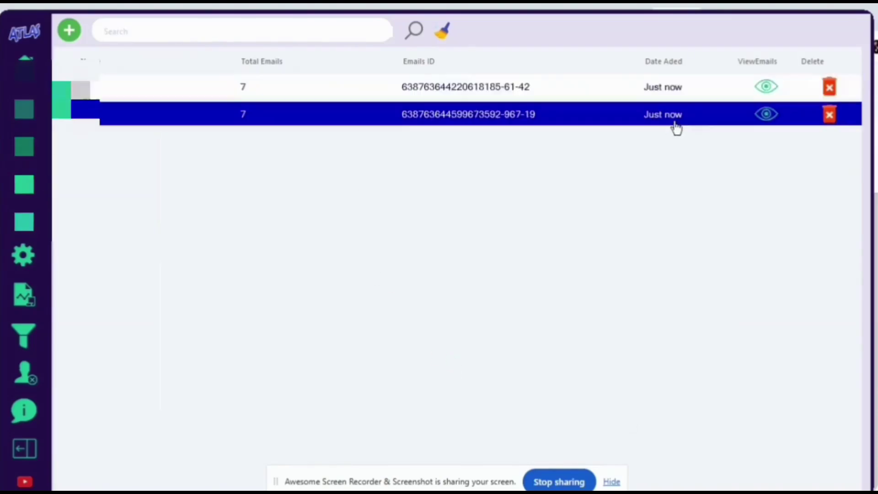
{"action": "left_click", "coordinate": [765, 116]}
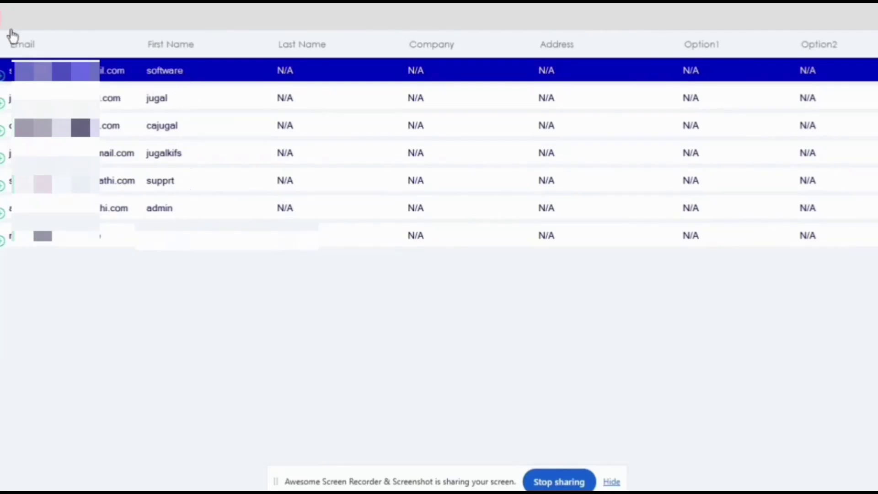
{"action": "left_click", "coordinate": [1, 17]}
Open Book1 in Excel from the desktop and compare its email and name columns with the csv mail list's entries in Atlas Sender
{"action": "key", "text": "super+d"}
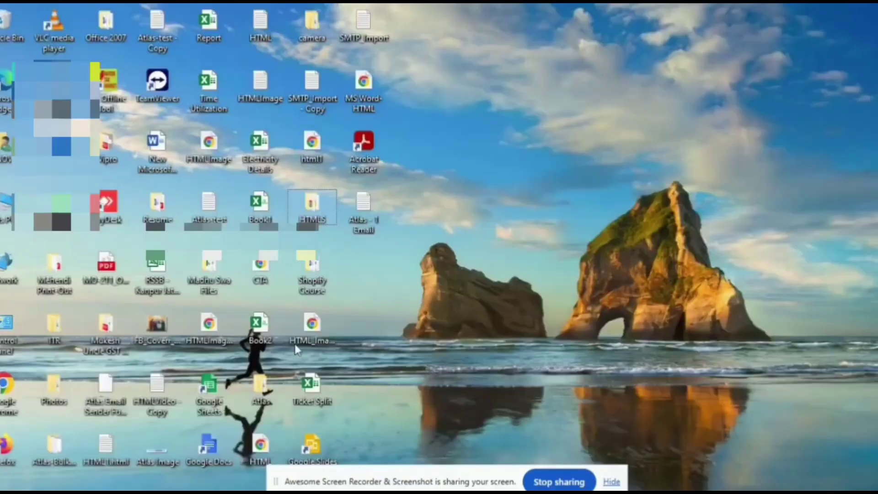
{"action": "left_click", "coordinate": [263, 201]}
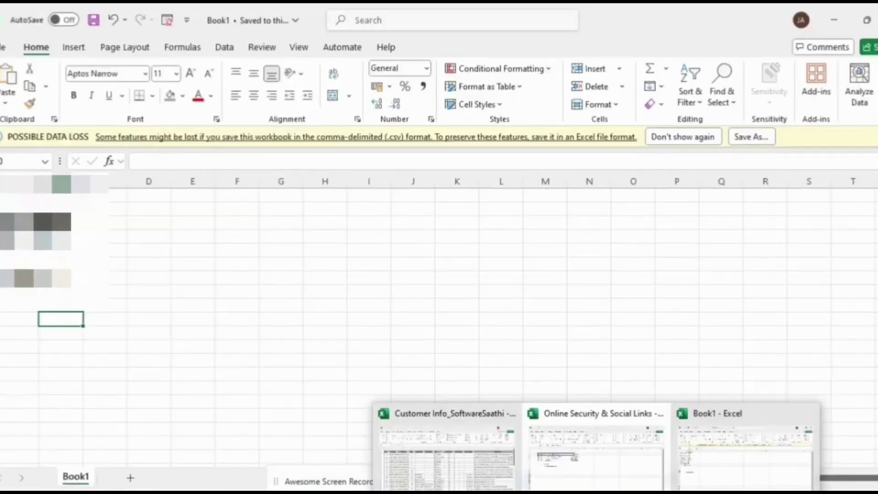
{"action": "left_click_drag", "start_coordinate": [82, 196], "coordinate": [82, 278]}
{"action": "left_click", "coordinate": [92, 278]}
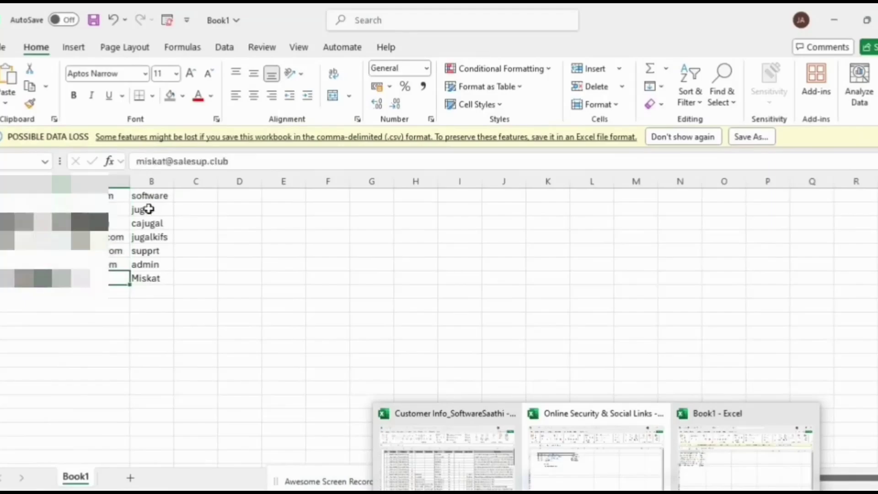
{"action": "left_click_drag", "start_coordinate": [149, 196], "coordinate": [149, 278]}
{"action": "left_click", "coordinate": [149, 278]}
{"action": "left_click", "coordinate": [151, 314]}
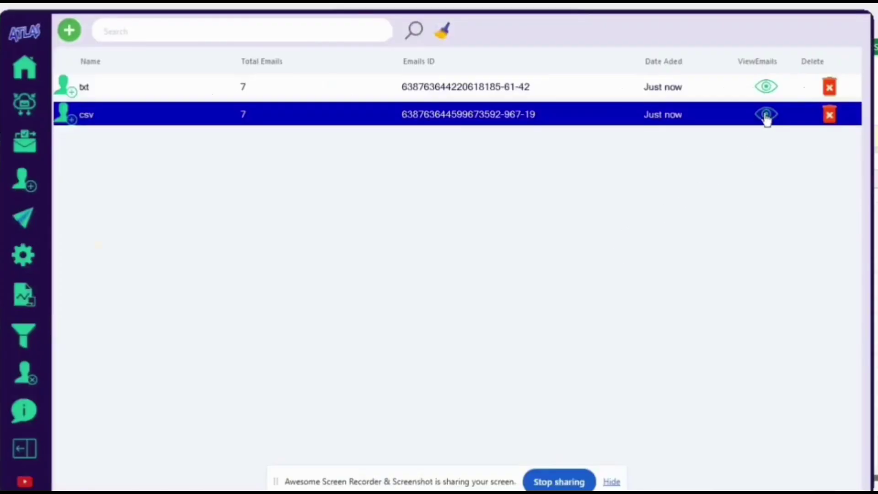
{"action": "left_click", "coordinate": [766, 115]}
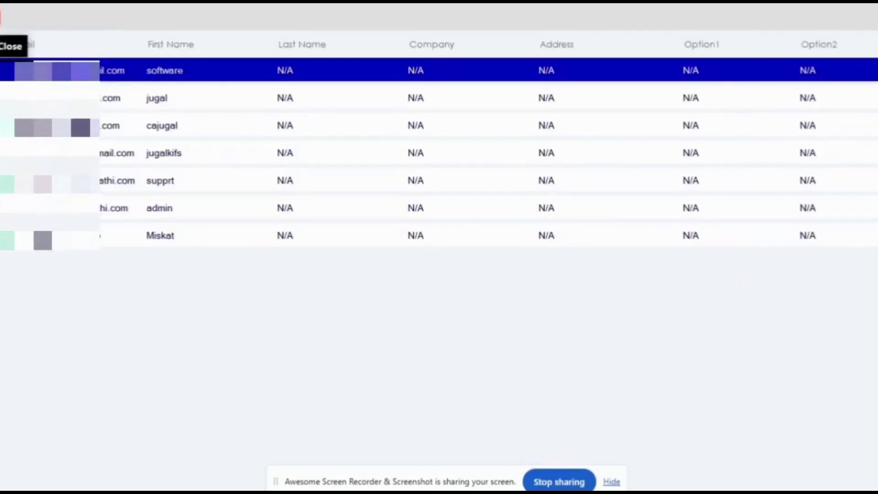
{"action": "left_click", "coordinate": [2, 17]}
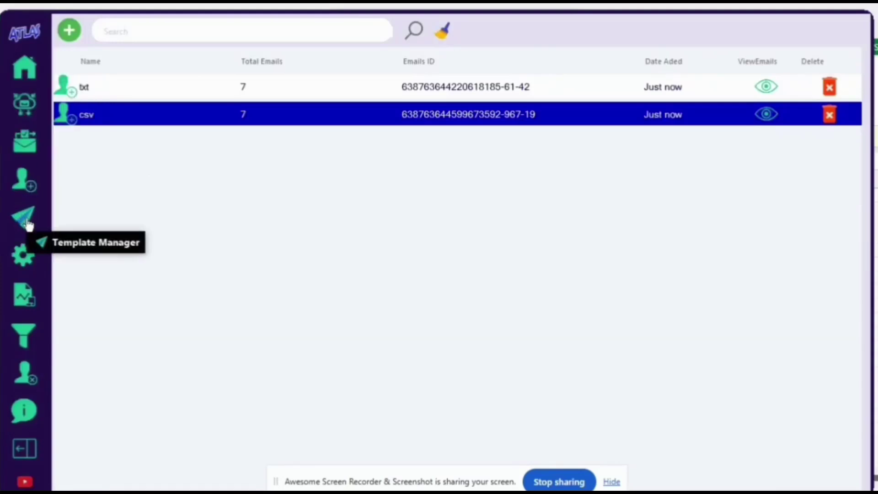
Clear all saved message templates in the Template Manager and confirm the deletion
{"action": "left_click", "coordinate": [25, 221]}
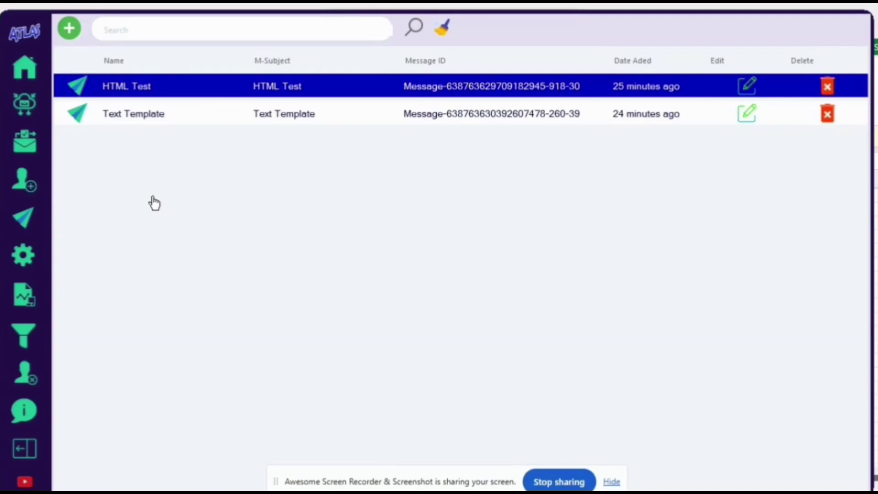
{"action": "left_click", "coordinate": [442, 30]}
{"action": "left_click", "coordinate": [469, 310]}
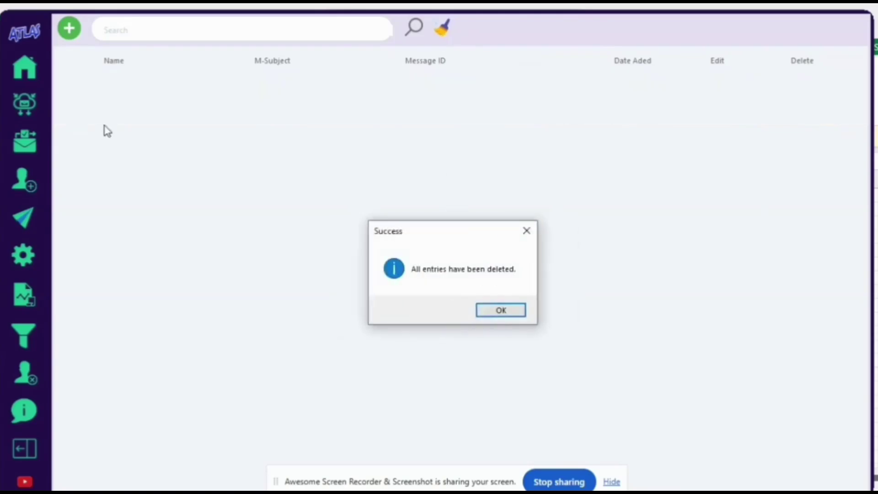
{"action": "left_click", "coordinate": [495, 312]}
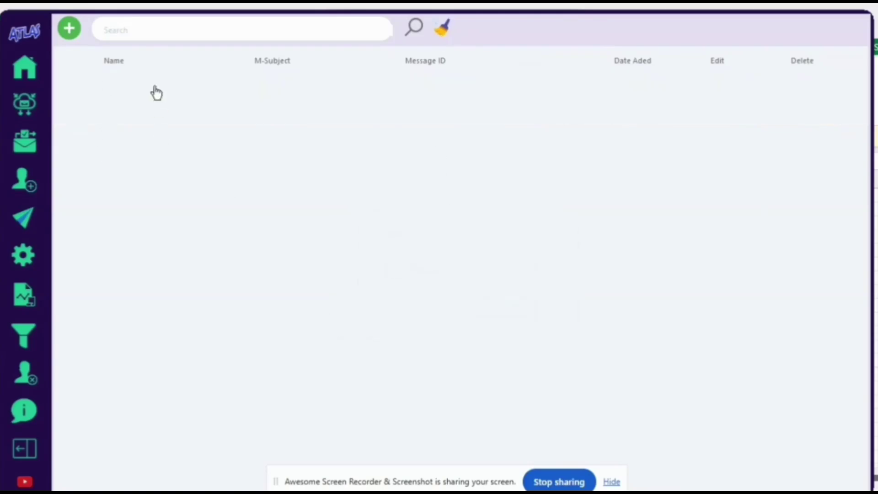
Start a new HTML message template with HTML Test as both the template name and the message subject
{"action": "left_click", "coordinate": [79, 36]}
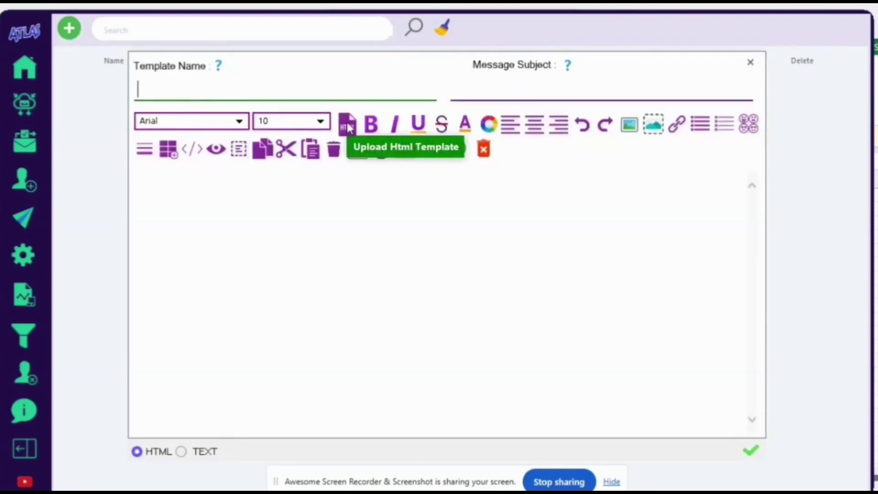
{"action": "left_click", "coordinate": [169, 188]}
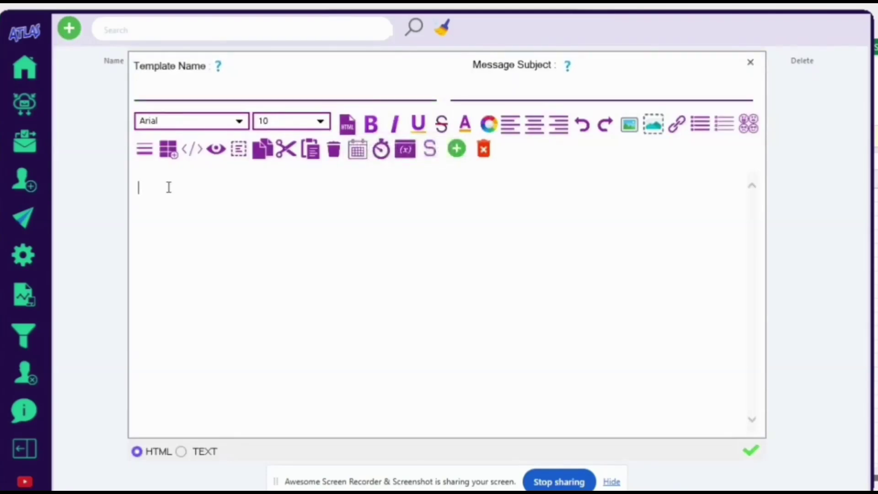
{"action": "left_click", "coordinate": [173, 91]}
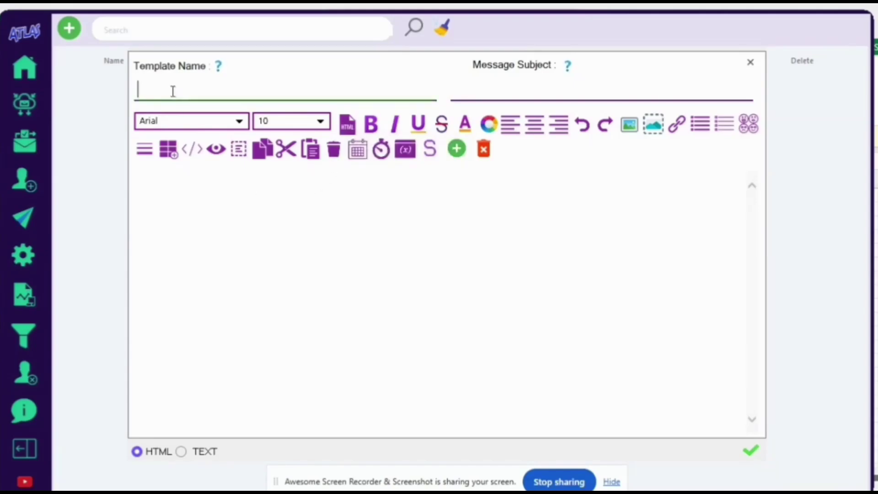
{"action": "type", "text": "HTML Test"}
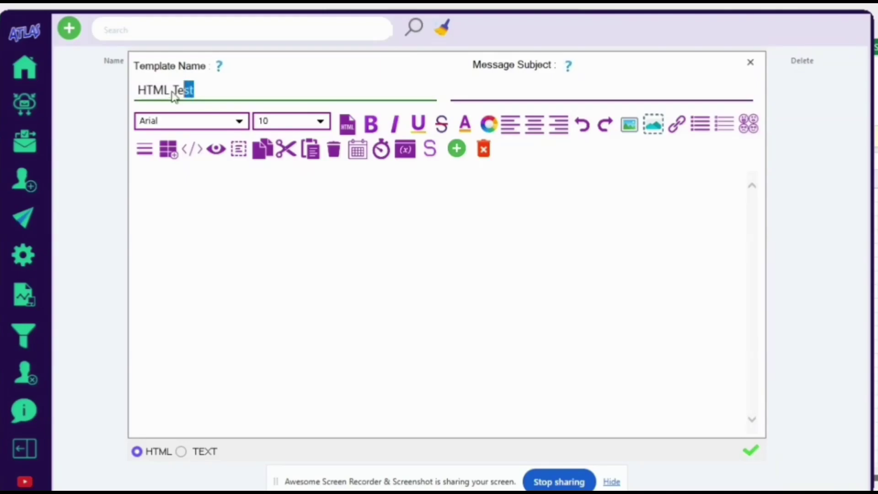
{"action": "key", "text": "shift+Left"}
{"action": "key", "text": "shift+Left"}
{"action": "key", "text": "shift+Left"}
{"action": "key", "text": "shift+Left"}
{"action": "key", "text": "shift+Left"}
{"action": "key", "text": "shift+Left"}
{"action": "key", "text": "shift+Left"}
{"action": "key", "text": "ctrl+c"}
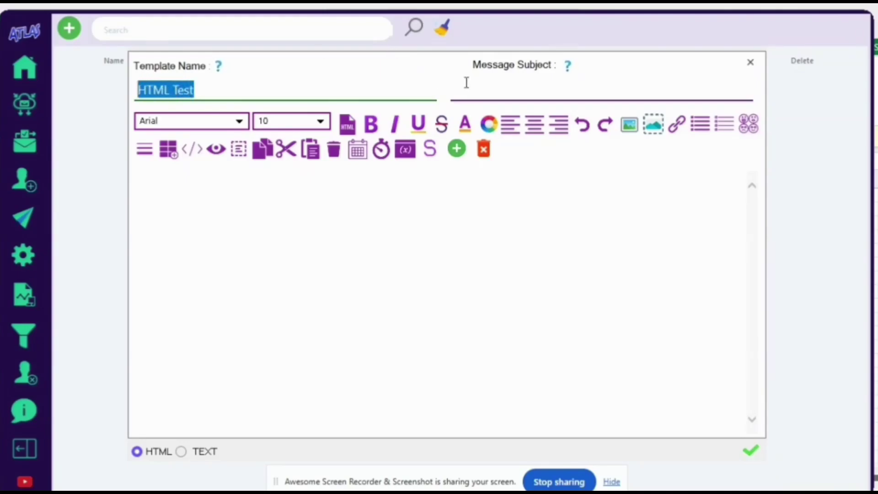
{"action": "left_click", "coordinate": [492, 93]}
{"action": "key", "text": "ctrl+v"}
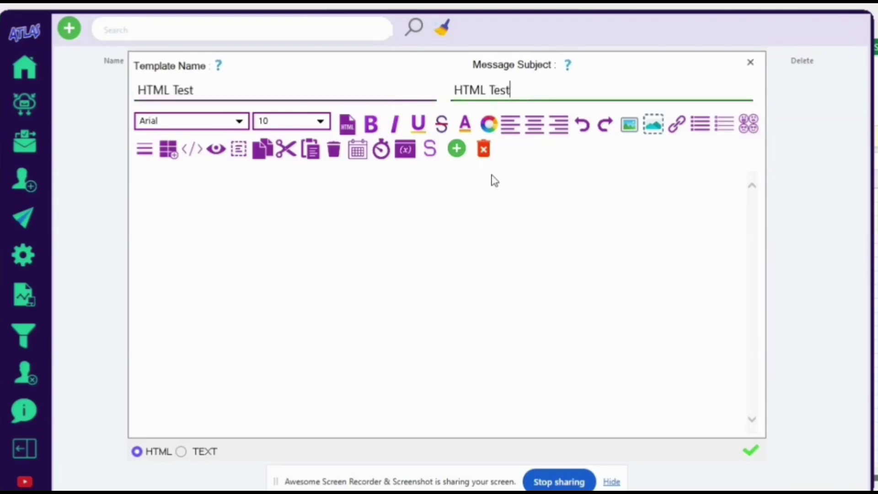
{"action": "left_click", "coordinate": [175, 178]}
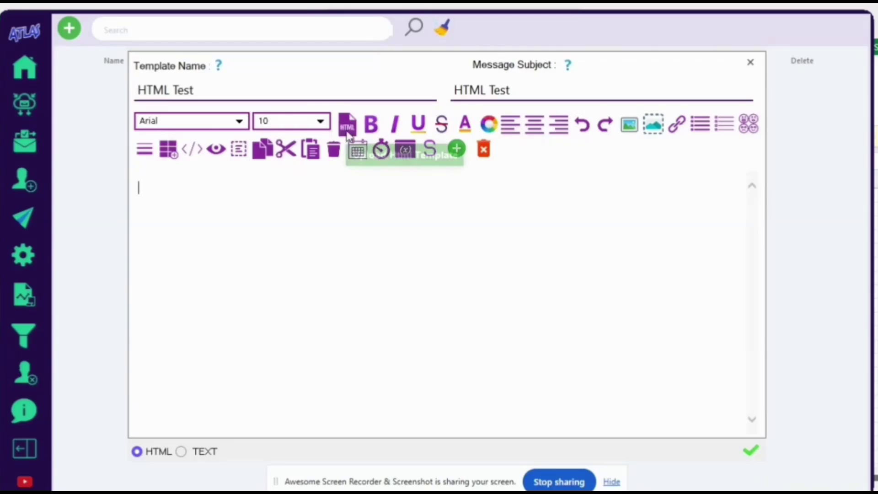
Import the VIDEO_IMAGE_CTA HTML file from the desktop's HTMLS folder into the message template
{"action": "mouse_move", "coordinate": [585, 168]}
{"action": "left_mouse_down"}
{"action": "mouse_move", "coordinate": [585, 269]}
{"action": "mouse_move", "coordinate": [578, 164]}
{"action": "left_mouse_up"}
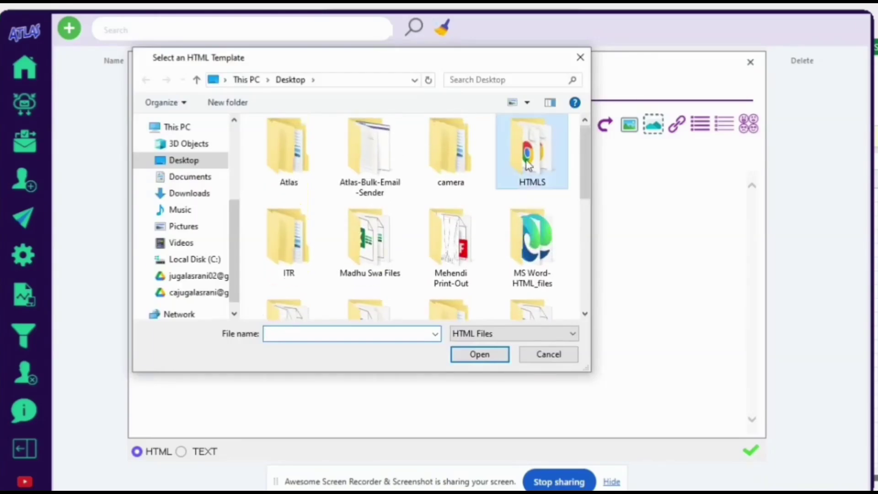
{"action": "double_click", "coordinate": [530, 146]}
{"action": "left_click", "coordinate": [323, 176]}
{"action": "left_click", "coordinate": [476, 355]}
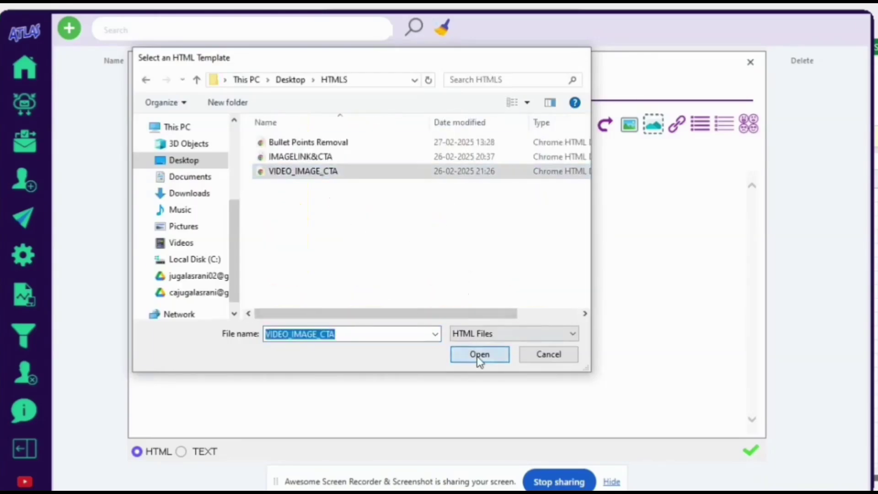
Review the imported template's text, images, video thumbnail and call-to-action button from start to end, and save the template
{"action": "left_click_drag", "start_coordinate": [751, 389], "coordinate": [753, 213]}
{"action": "left_click_drag", "start_coordinate": [753, 226], "coordinate": [754, 273]}
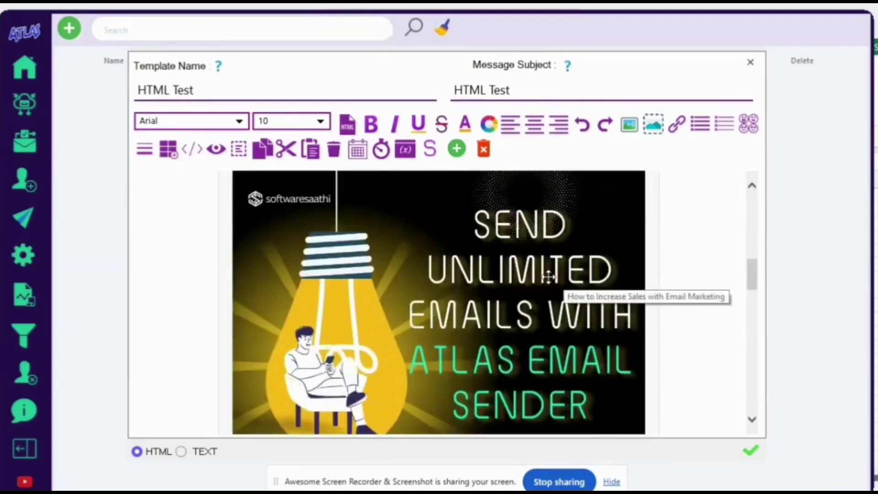
{"action": "left_click_drag", "start_coordinate": [749, 281], "coordinate": [749, 382]}
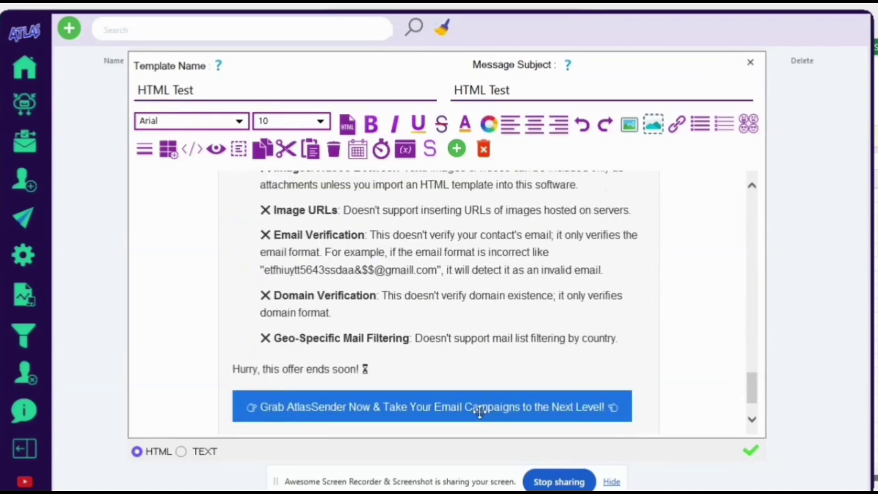
{"action": "left_click_drag", "start_coordinate": [752, 400], "coordinate": [754, 366]}
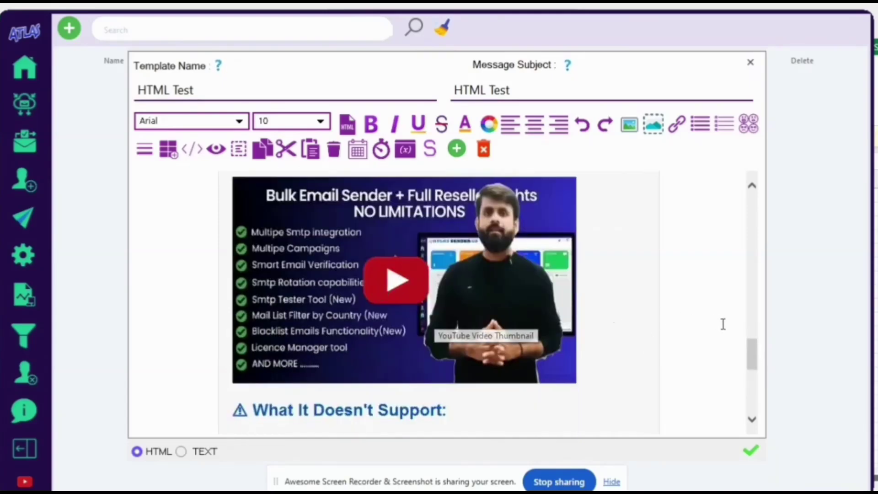
{"action": "left_click_drag", "start_coordinate": [754, 358], "coordinate": [754, 349]}
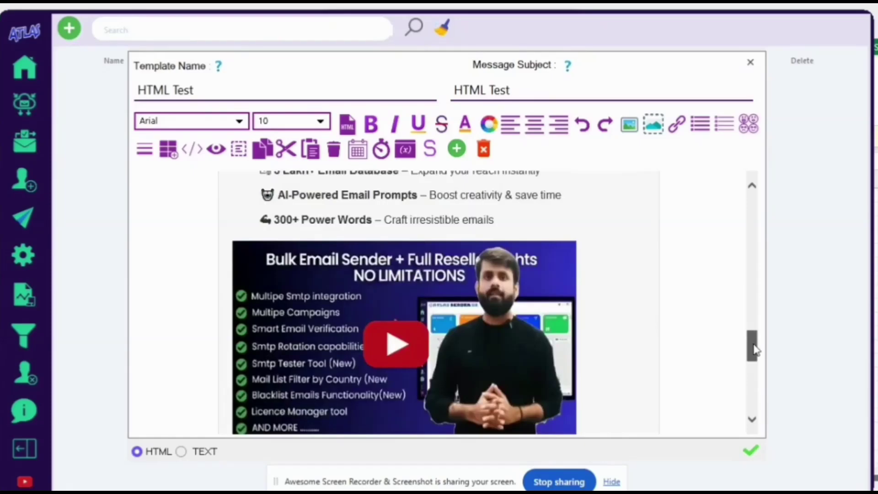
{"action": "left_click_drag", "start_coordinate": [754, 348], "coordinate": [754, 213]}
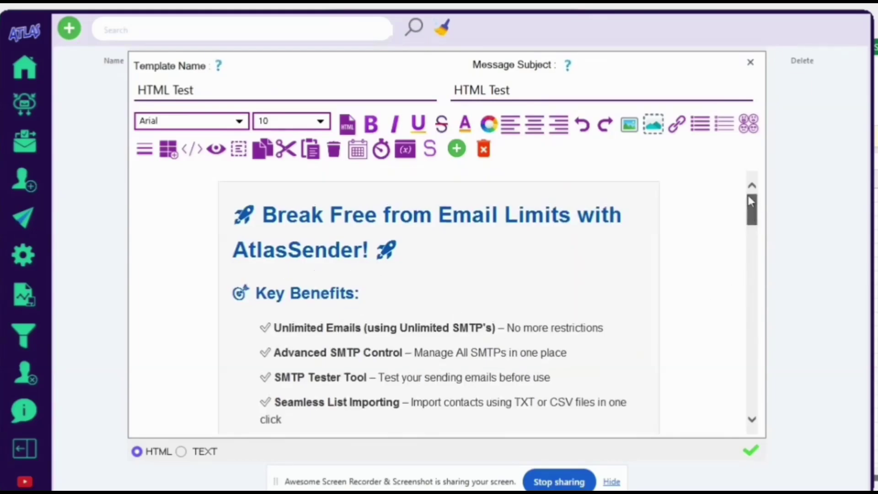
{"action": "mouse_move", "coordinate": [750, 196]}
{"action": "left_mouse_down"}
{"action": "mouse_move", "coordinate": [753, 346]}
{"action": "mouse_move", "coordinate": [753, 206]}
{"action": "left_mouse_up"}
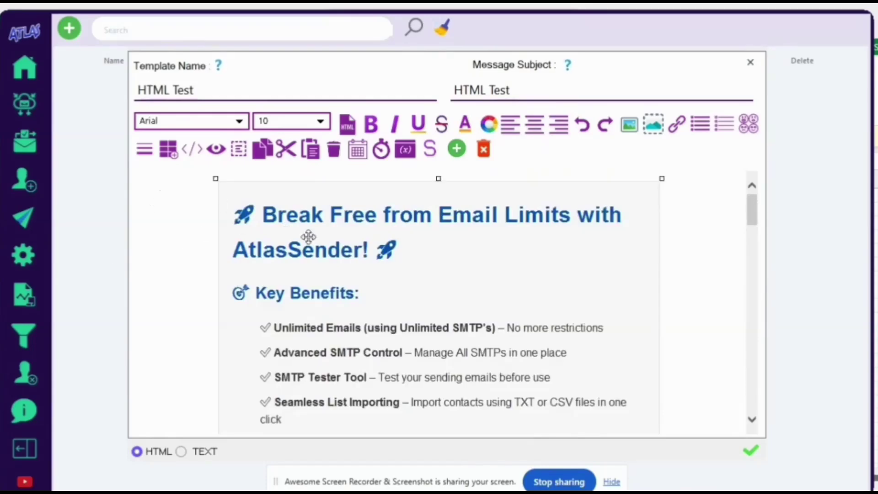
{"action": "left_click", "coordinate": [336, 272]}
{"action": "left_click_drag", "start_coordinate": [753, 211], "coordinate": [752, 462]}
{"action": "left_click", "coordinate": [751, 450]}
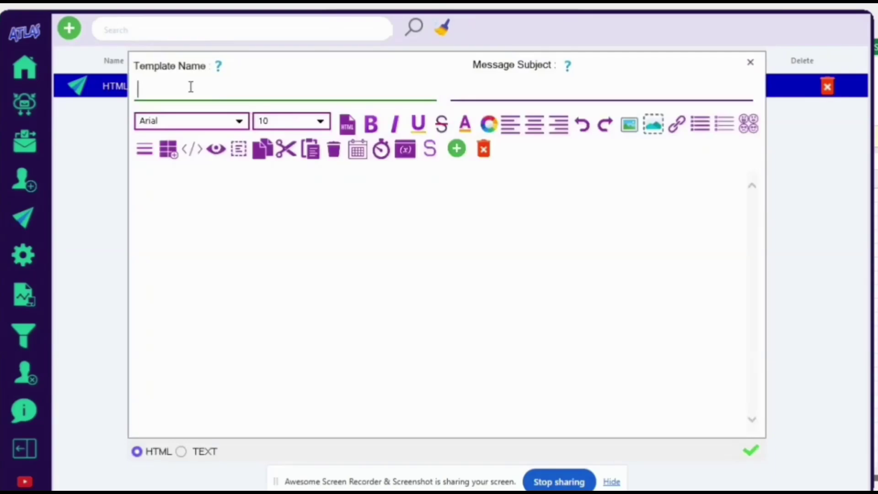
Start another message template with Text Test as both the template name and the message subject
{"action": "type", "text": "Text Tes"}
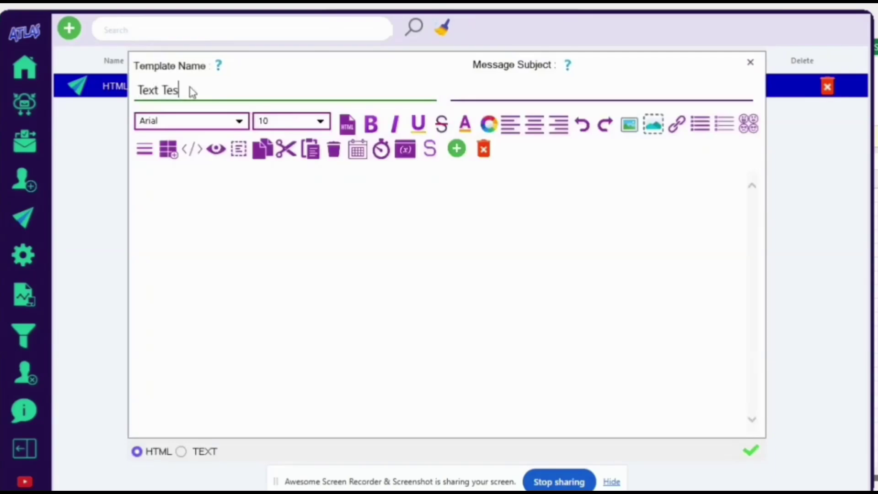
{"action": "type", "text": "t"}
{"action": "key", "text": "ctrl+shift+Left"}
{"action": "key", "text": "ctrl+shift+Left"}
{"action": "key", "text": "ctrl+c"}
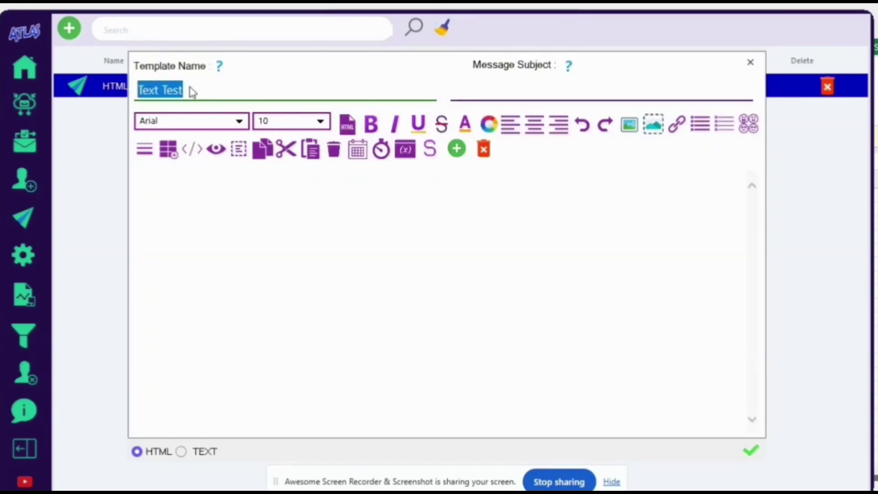
{"action": "left_click", "coordinate": [474, 95]}
{"action": "key", "text": "ctrl+v"}
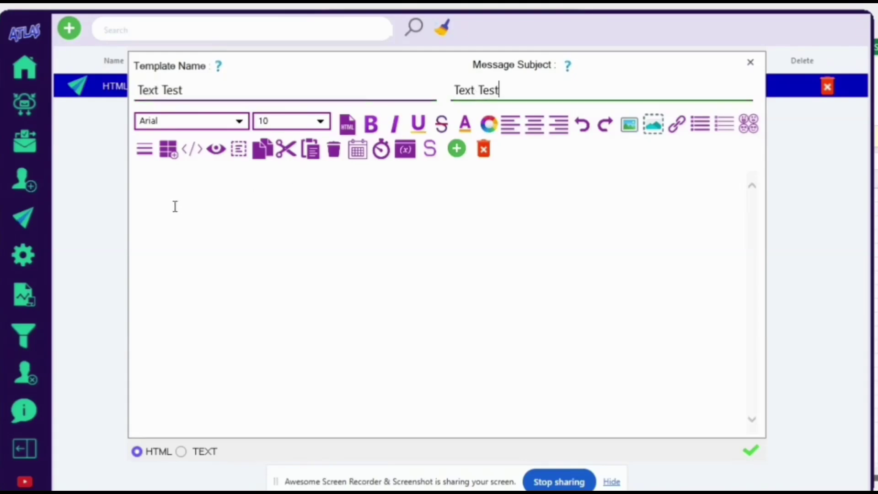
Write the message body with the greeting "Hey There," and the line "This is a Demo Test"
{"action": "left_click", "coordinate": [186, 183]}
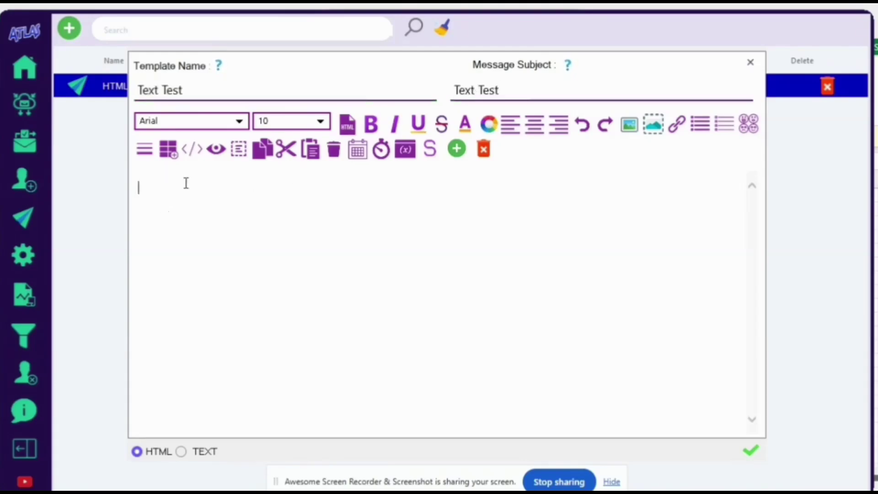
{"action": "type", "text": "Hey The"}
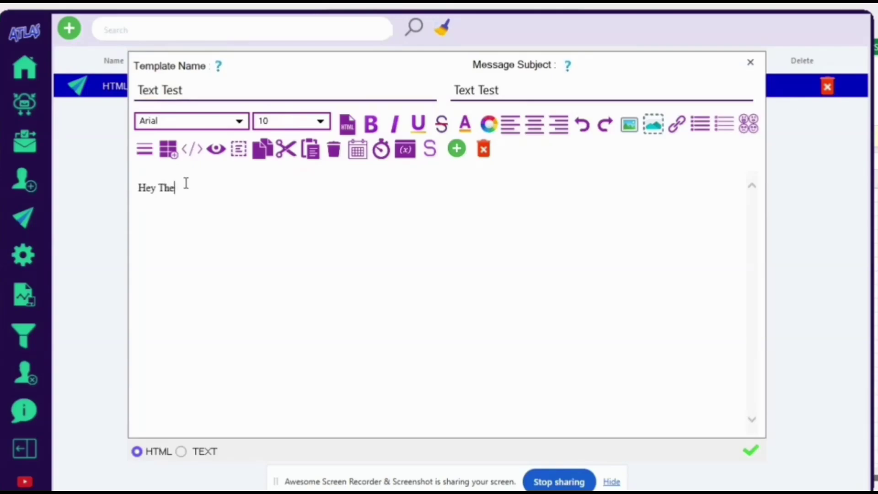
{"action": "type", "text": "re,  This is a Demo Test"}
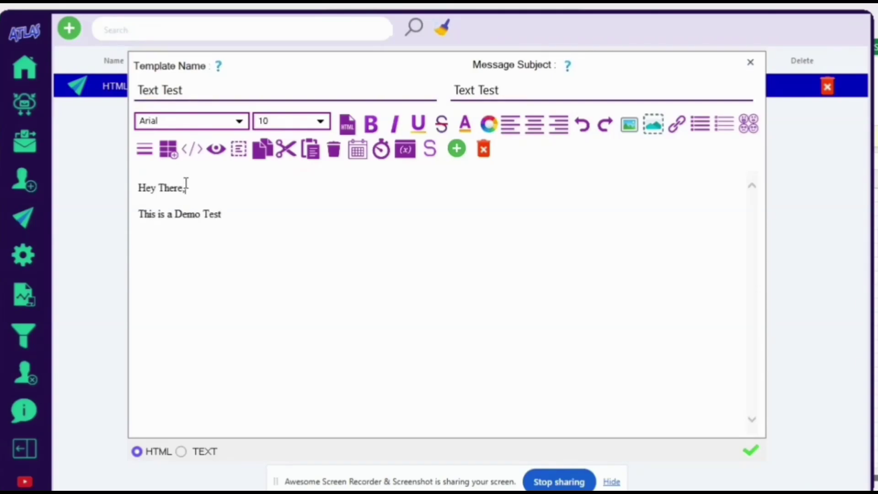
Replace "There" in the greeting with the FirstName dynamic variable and save the template
{"action": "left_click", "coordinate": [186, 184]}
{"action": "key", "text": "shift+Left"}
{"action": "key", "text": "shift+Left"}
{"action": "key", "text": "shift+Left"}
{"action": "key", "text": "shift+Left"}
{"action": "key", "text": "shift+Left"}
{"action": "key", "text": "BackSpace"}
{"action": "left_click", "coordinate": [456, 149]}
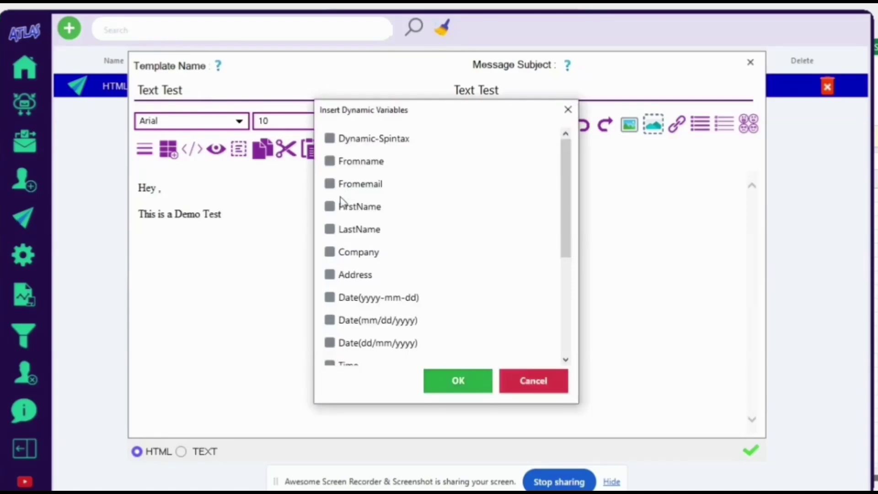
{"action": "left_click", "coordinate": [329, 206]}
{"action": "left_click", "coordinate": [449, 389]}
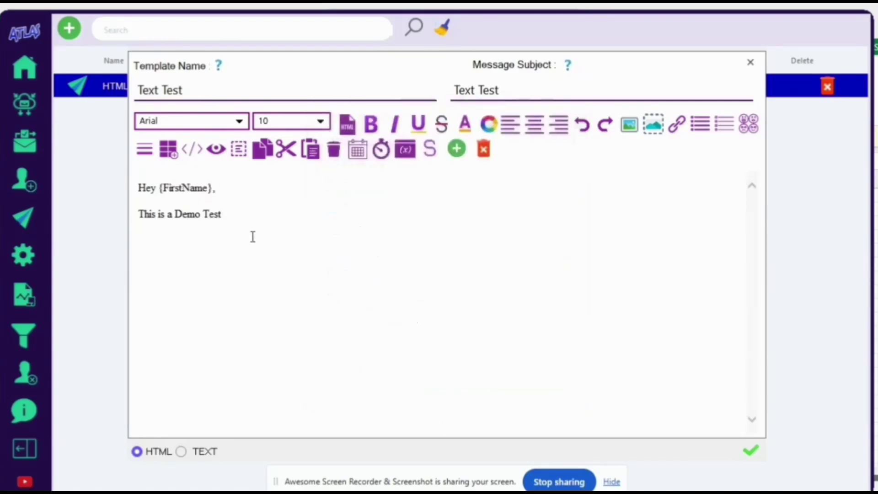
{"action": "left_click", "coordinate": [751, 450]}
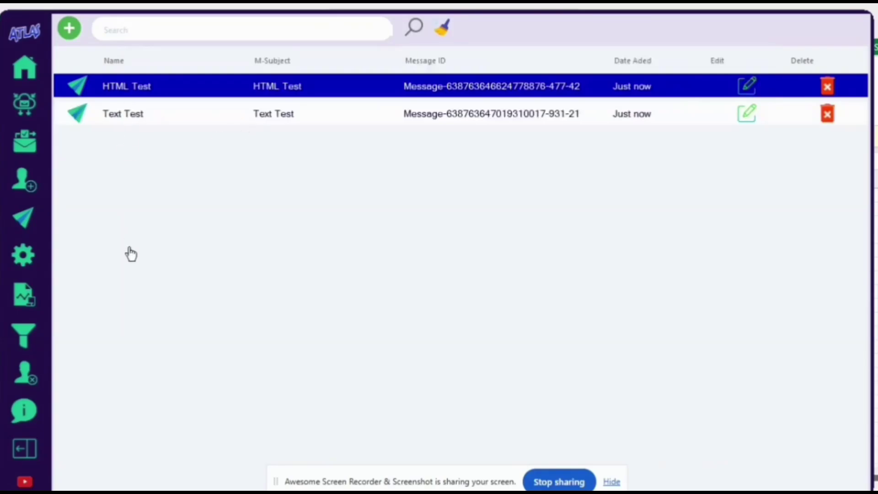
Open the General Settings and examine the sending mode and the wait time after every email sent
{"action": "left_click", "coordinate": [23, 255]}
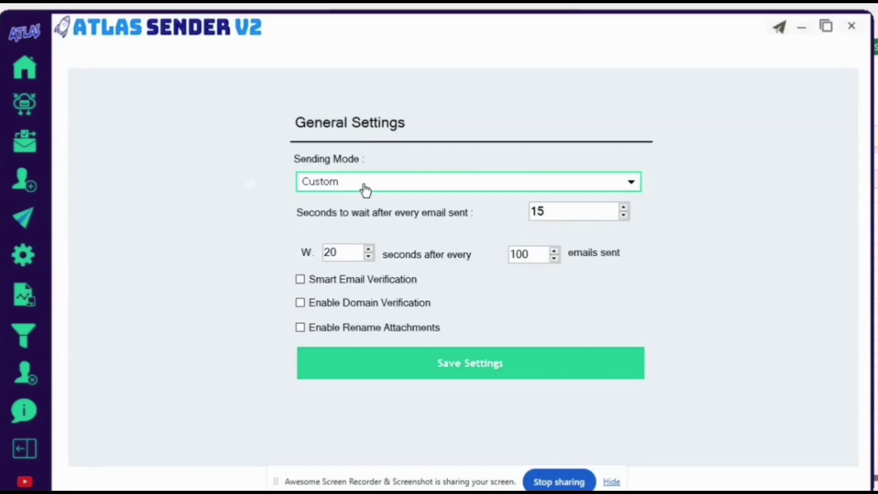
{"action": "left_click", "coordinate": [550, 211]}
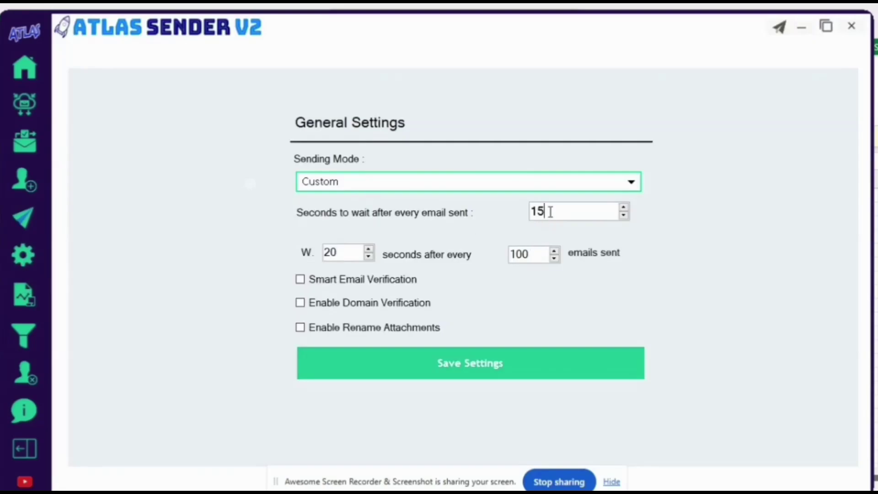
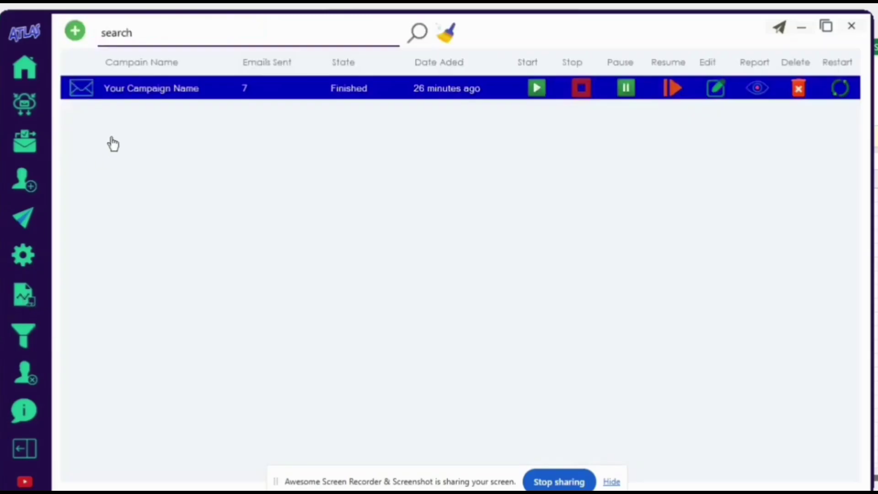
Delete all existing campaigns from the campaign list and confirm the deletion
{"action": "left_click", "coordinate": [449, 37]}
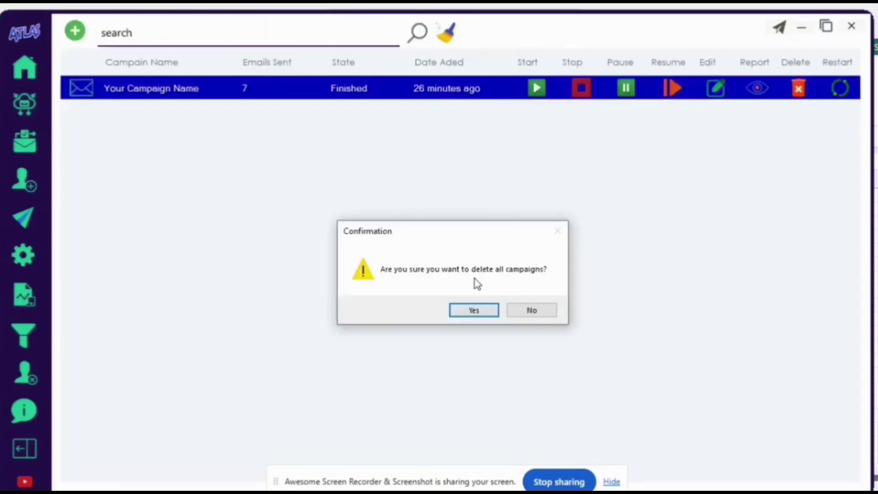
{"action": "left_click", "coordinate": [471, 310]}
{"action": "left_click", "coordinate": [525, 315]}
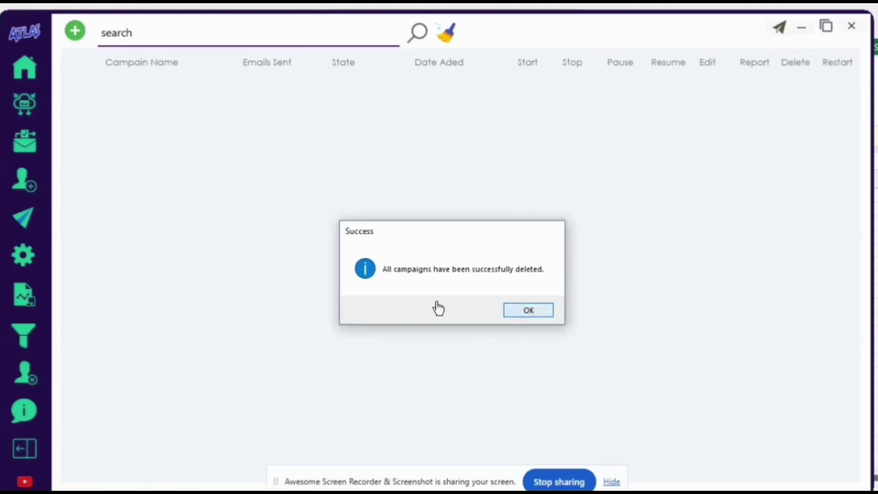
Start a new campaign with csv as the mail list, HTML Test as the template and Softwaresaathi - Hostinger as the SMTP server
{"action": "left_click", "coordinate": [76, 36]}
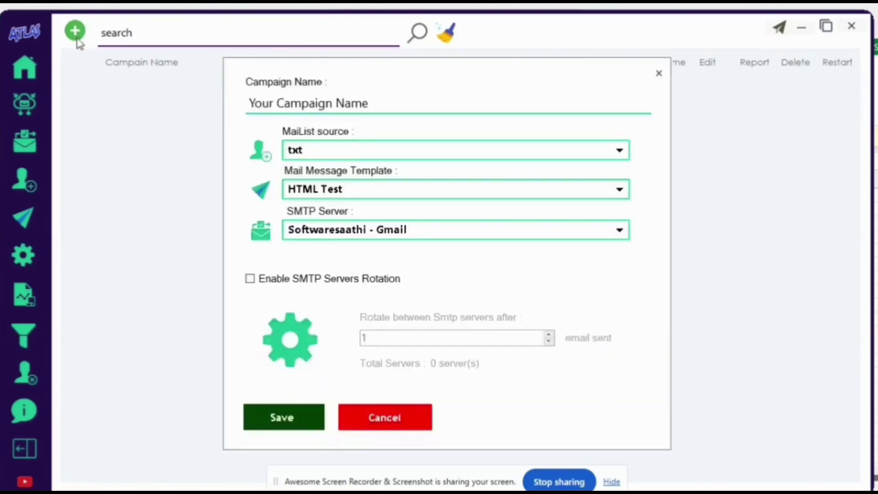
{"action": "left_click", "coordinate": [315, 154]}
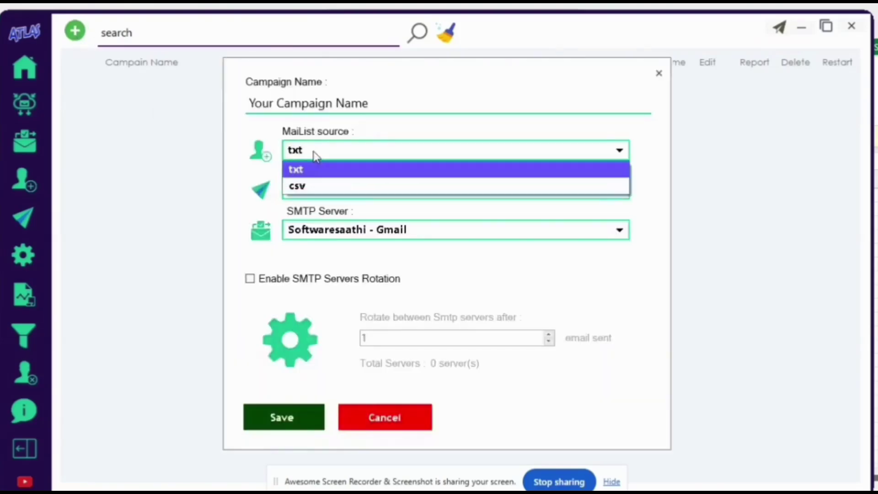
{"action": "left_click", "coordinate": [319, 187]}
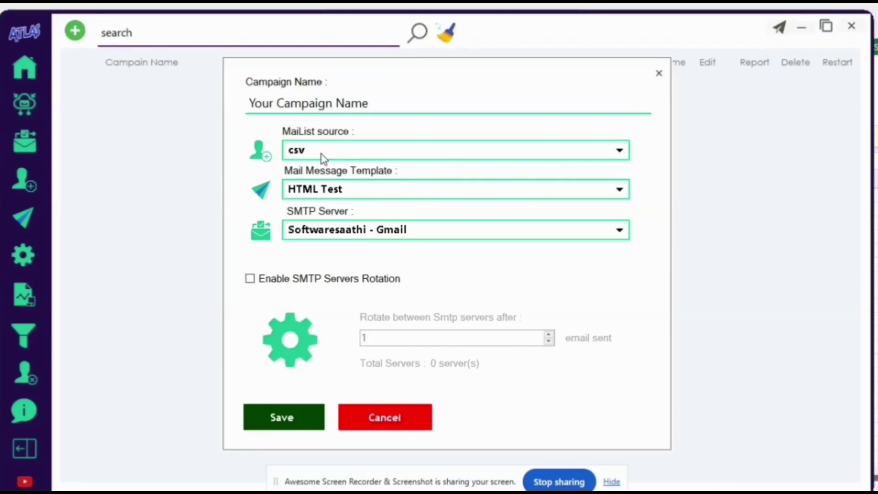
{"action": "left_click", "coordinate": [317, 192]}
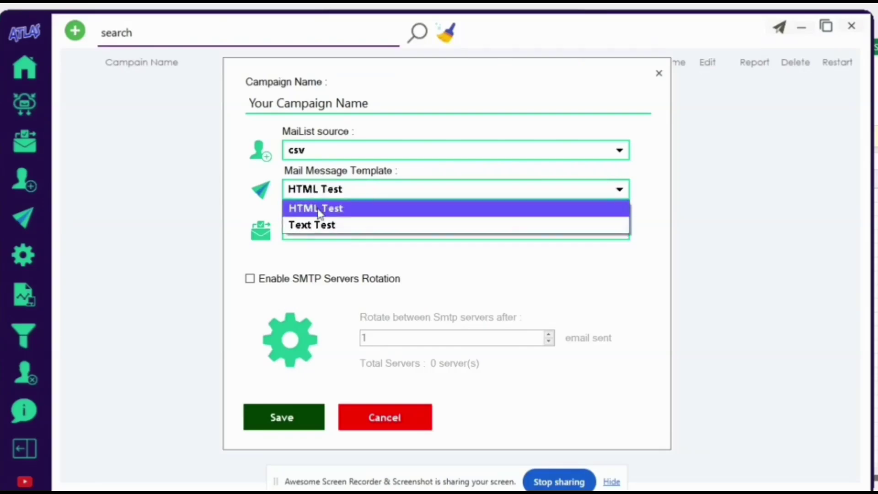
{"action": "left_click", "coordinate": [321, 208]}
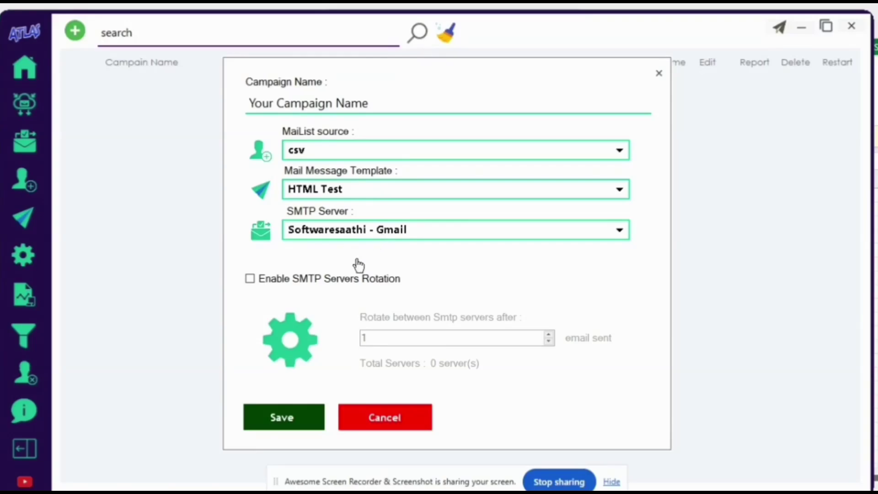
{"action": "left_click", "coordinate": [344, 235]}
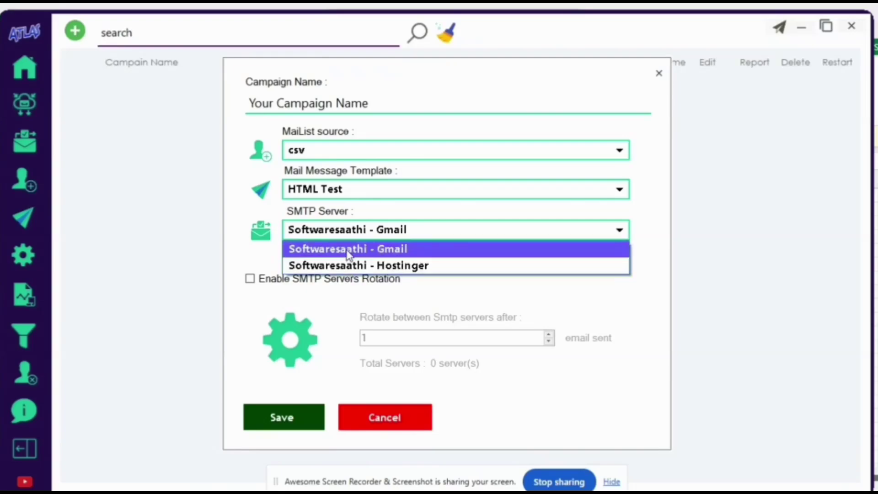
{"action": "left_click", "coordinate": [327, 267]}
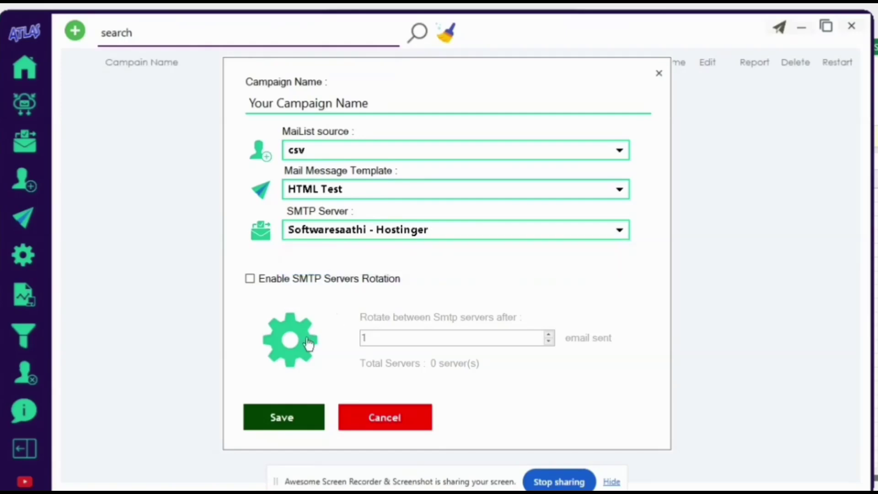
Enable SMTP servers rotation for the campaign and add Softwaresaathi - Gmail to the selected rotation servers
{"action": "left_click", "coordinate": [250, 280]}
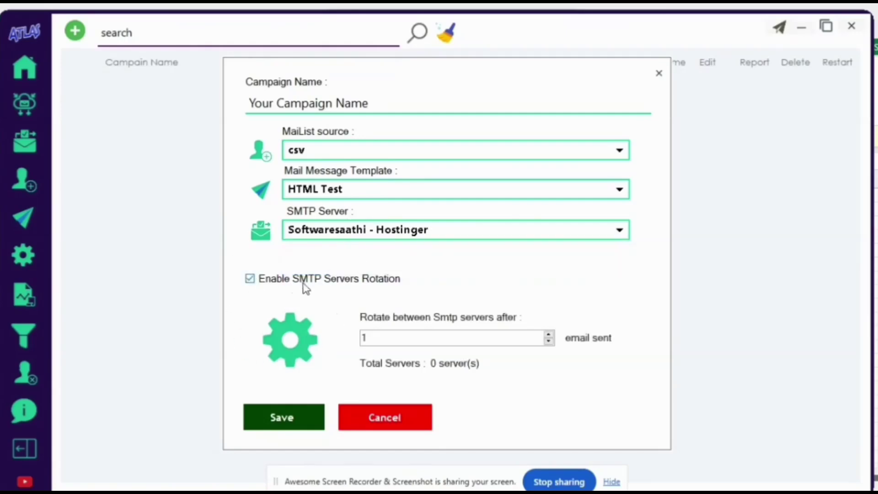
{"action": "left_click", "coordinate": [289, 343]}
{"action": "left_click", "coordinate": [351, 123]}
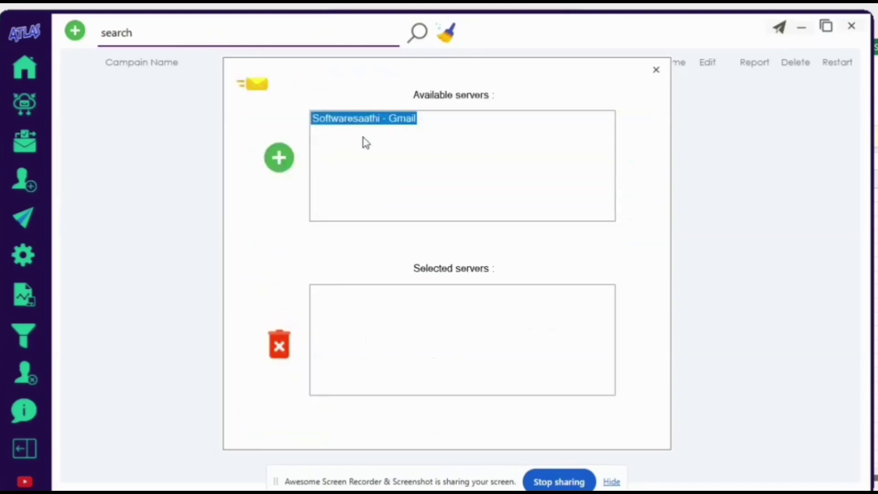
{"action": "left_click", "coordinate": [280, 157]}
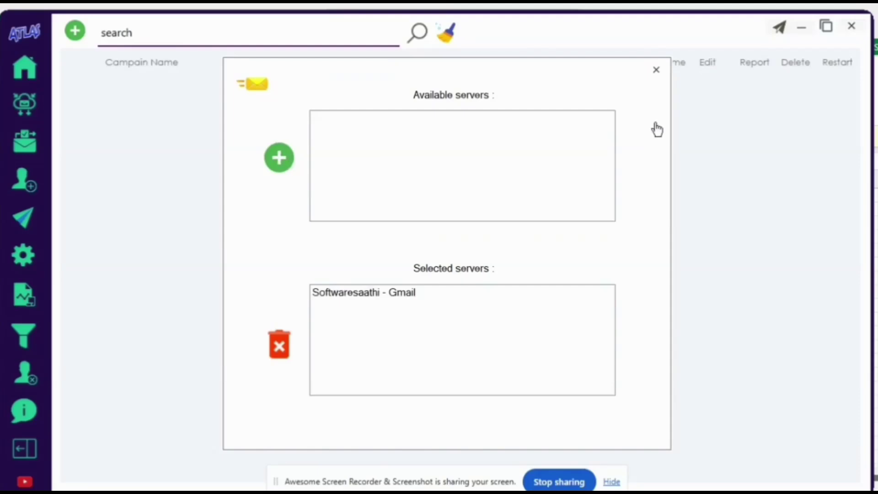
{"action": "left_click", "coordinate": [656, 71]}
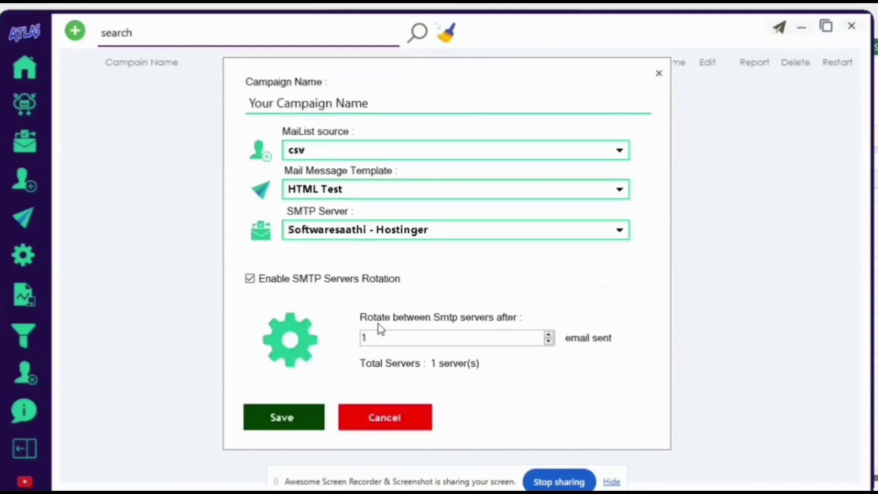
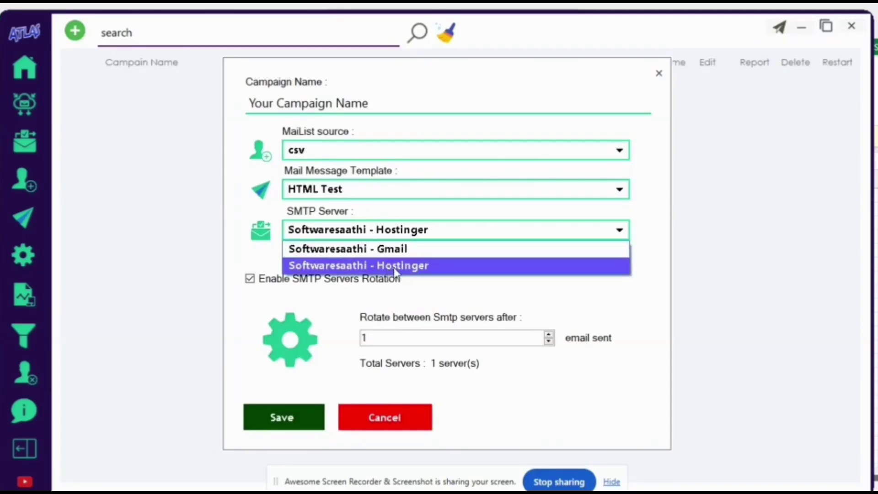
Keep Softwaresaathi - Hostinger as the main SMTP server, with rotation after 1 email sent, and save the campaign
{"action": "left_click", "coordinate": [394, 266]}
{"action": "left_click", "coordinate": [399, 238]}
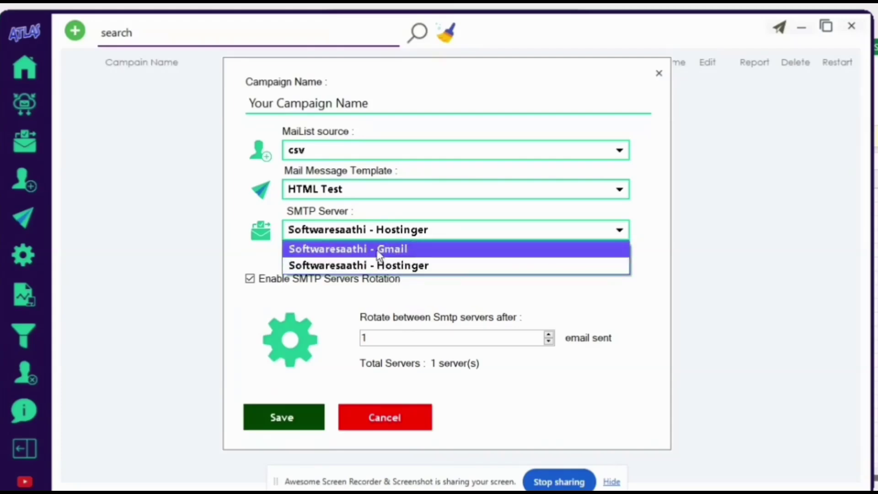
{"action": "left_click", "coordinate": [396, 302]}
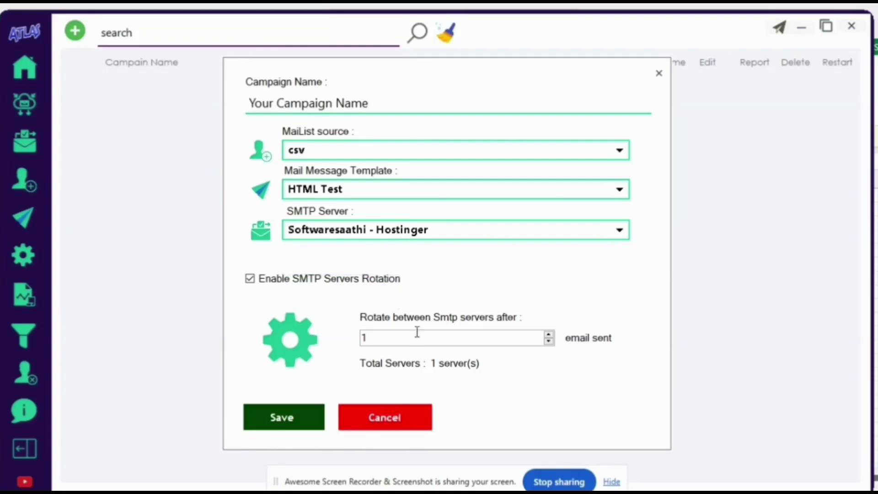
{"action": "left_click", "coordinate": [280, 418]}
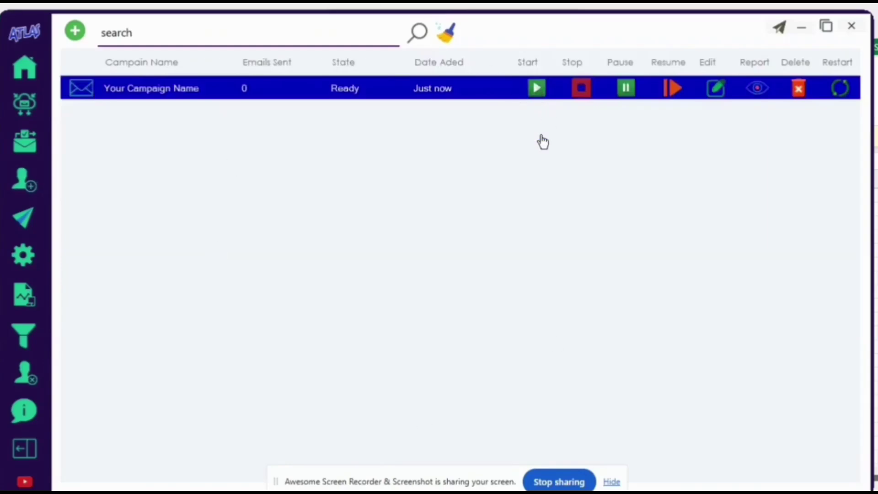
Start sending the saved campaign and open its report
{"action": "left_click", "coordinate": [538, 90]}
{"action": "left_click", "coordinate": [755, 89]}
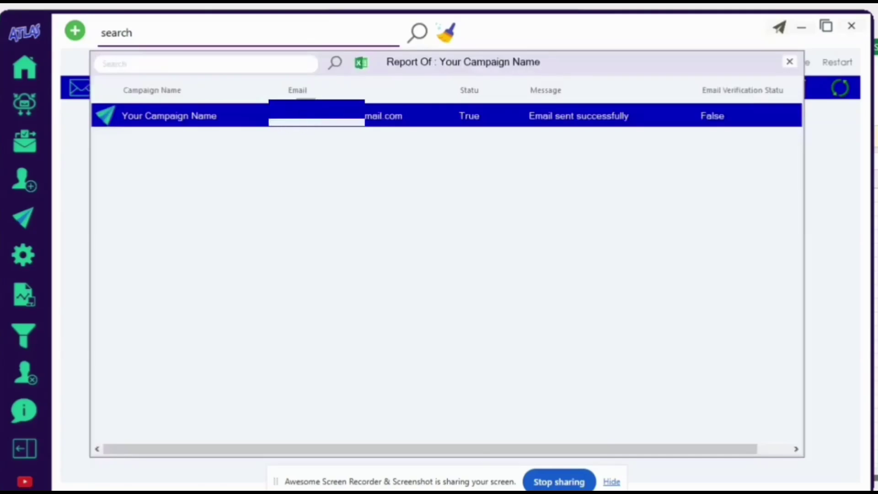
Switch to Gmail, open the newest HTML Test email in the inbox and examine its text and banner image
{"action": "left_click", "coordinate": [480, 473]}
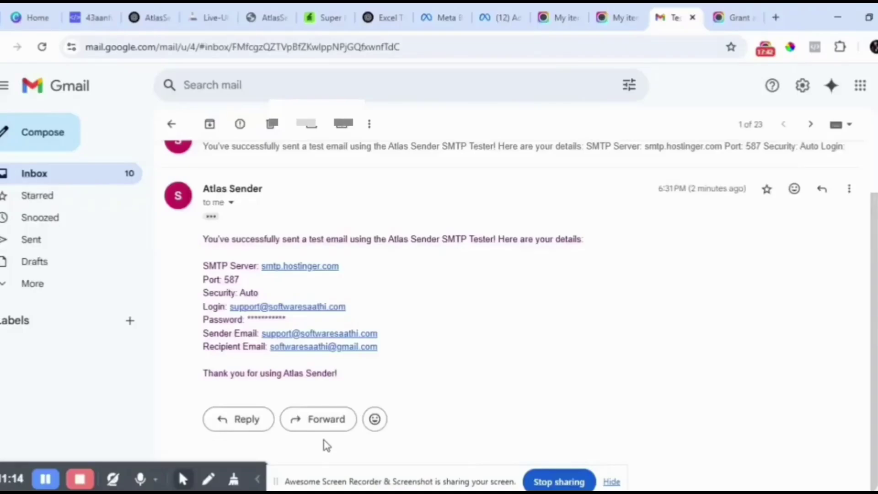
{"action": "left_click", "coordinate": [35, 173]}
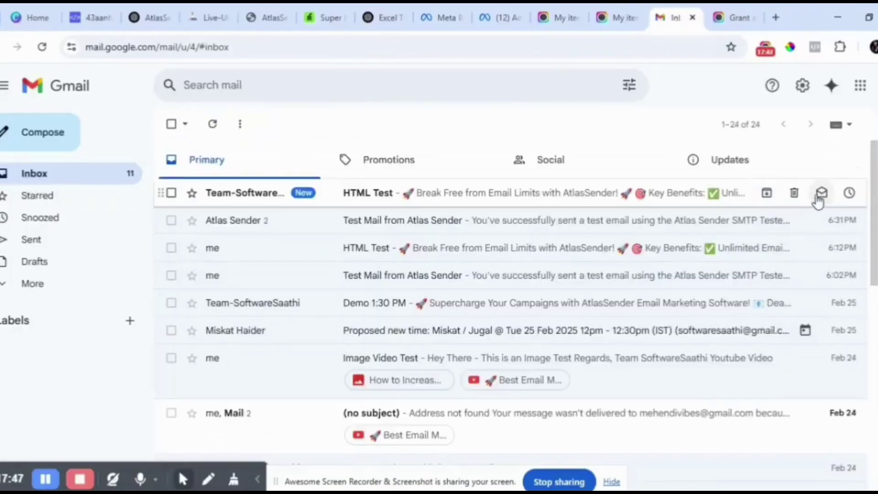
{"action": "left_click", "coordinate": [361, 205]}
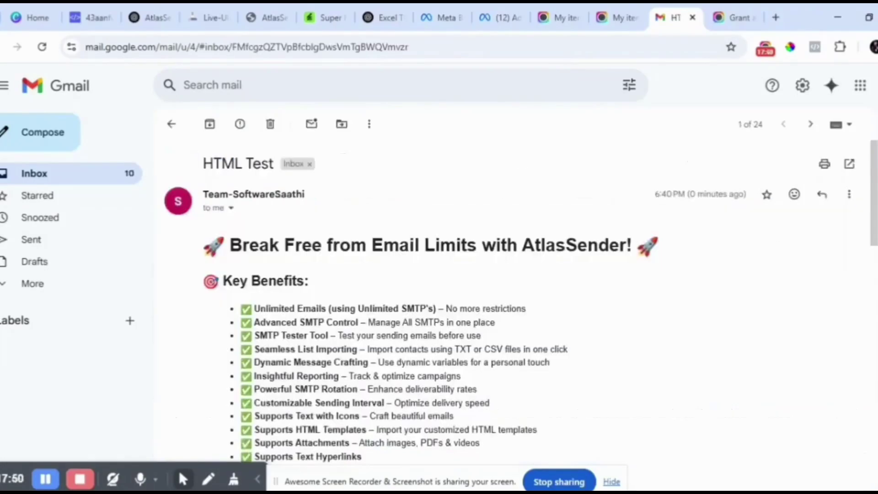
{"action": "scroll", "coordinate": [872, 181], "scroll_direction": "down", "scroll_amount": 1}
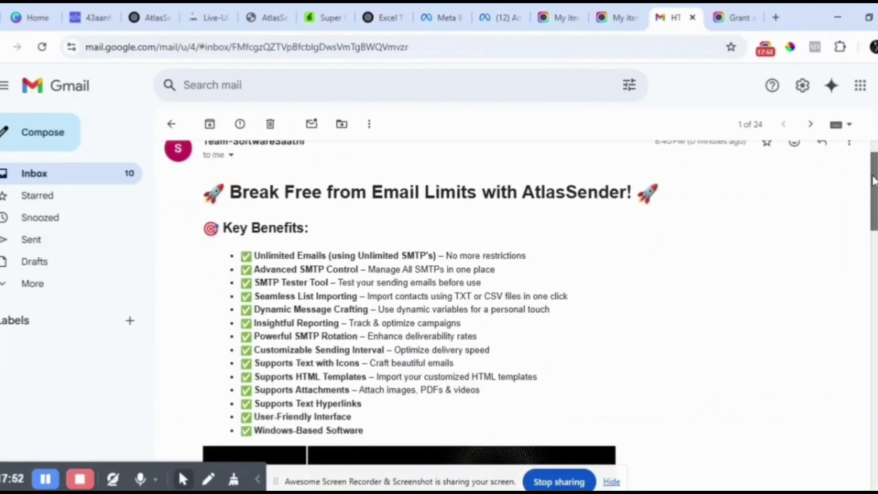
{"action": "scroll", "coordinate": [872, 180], "scroll_direction": "down", "scroll_amount": 2}
{"action": "scroll", "coordinate": [872, 187], "scroll_direction": "up", "scroll_amount": 2}
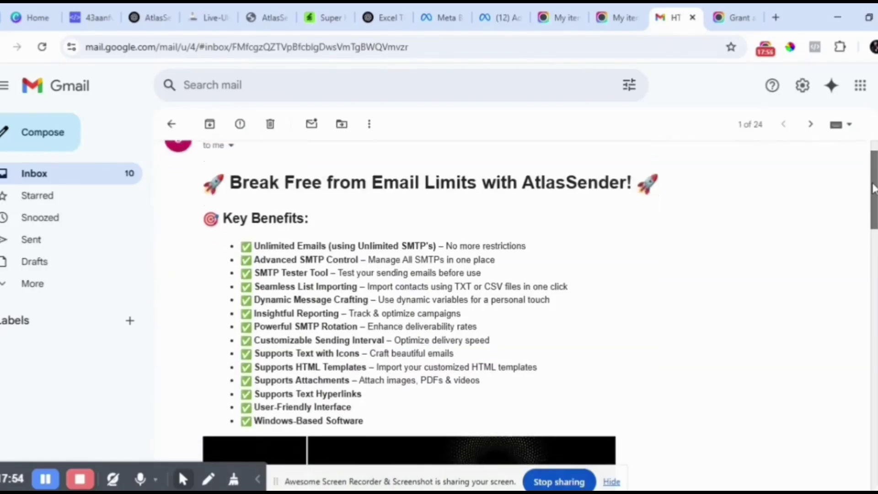
{"action": "left_click_drag", "start_coordinate": [873, 188], "coordinate": [874, 244]}
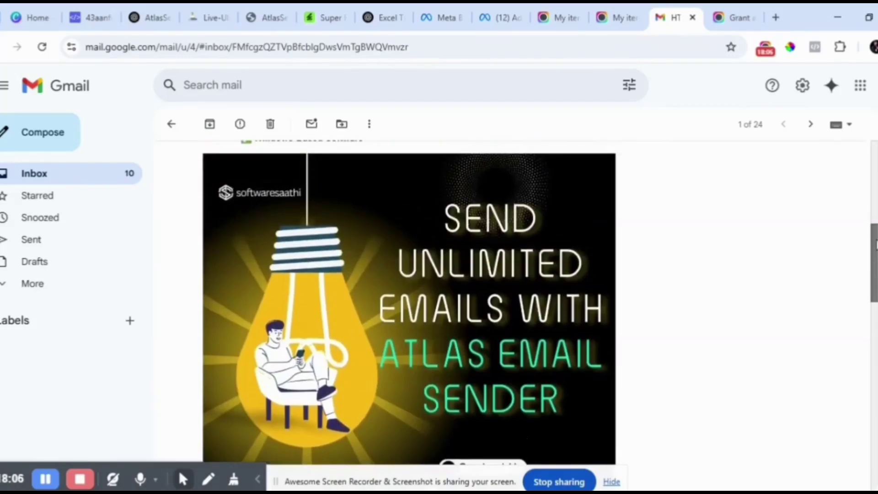
Follow the link behind the email's banner image to view the AtlasSender web page, and return to the email
{"action": "left_click", "coordinate": [360, 305]}
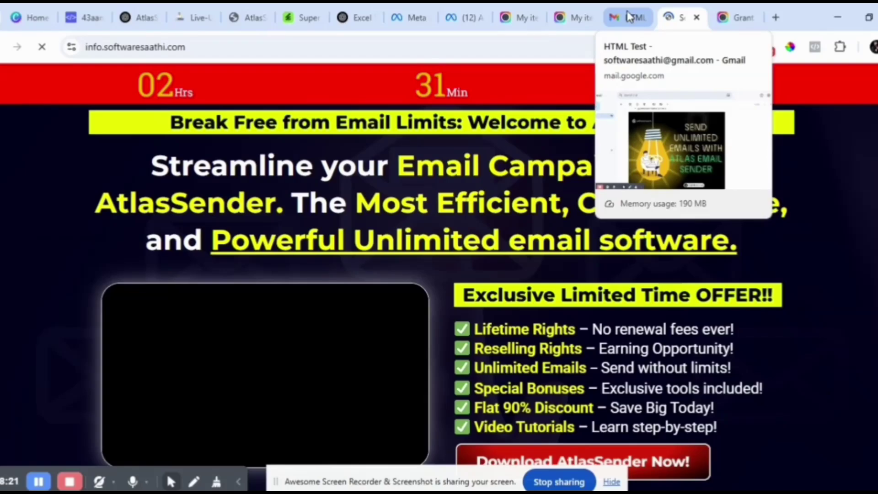
{"action": "left_click", "coordinate": [630, 17]}
{"action": "left_click", "coordinate": [678, 17]}
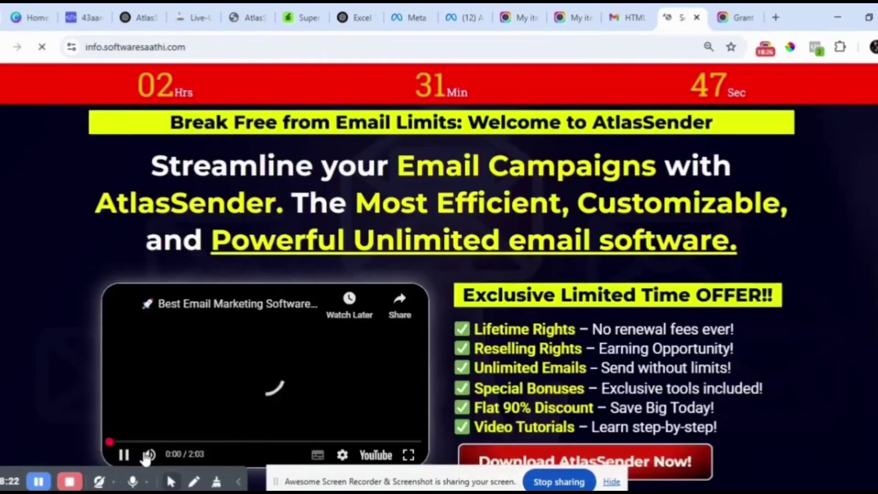
{"action": "left_click", "coordinate": [624, 17]}
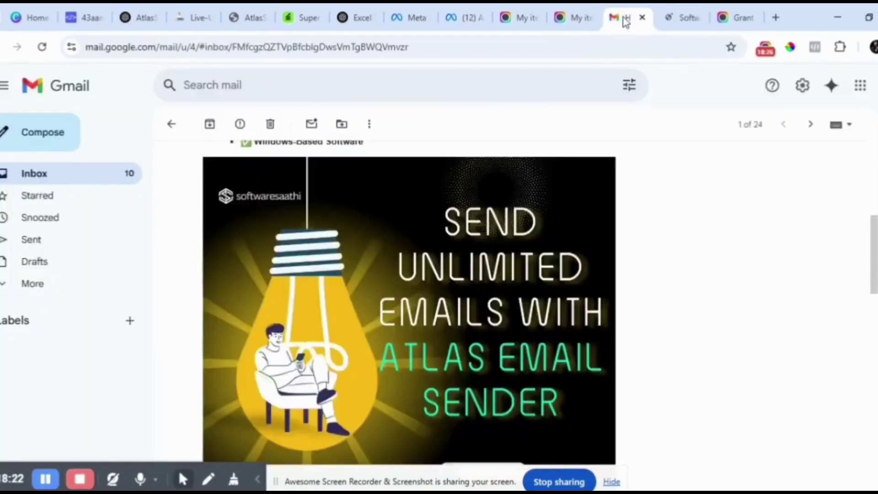
Open the links behind the email's video thumbnail and its Grab AtlasSender Now button
{"action": "left_click_drag", "start_coordinate": [873, 229], "coordinate": [873, 357]}
{"action": "left_click", "coordinate": [473, 341]}
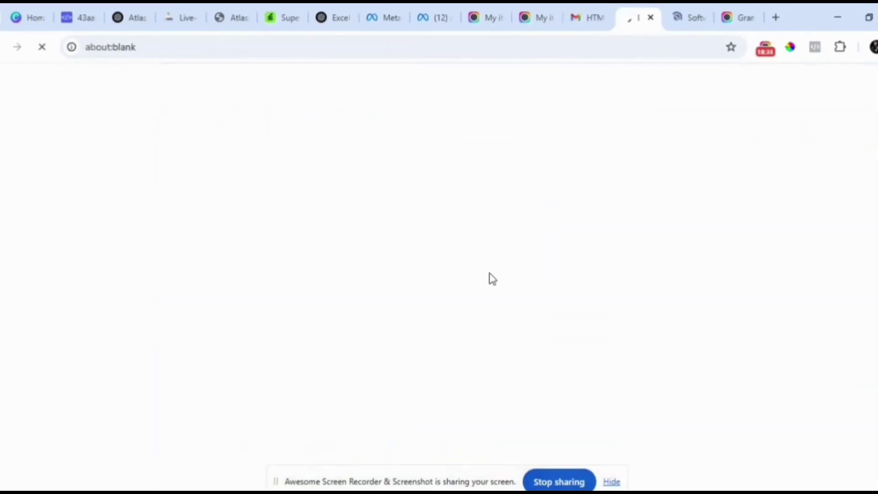
{"action": "left_click", "coordinate": [583, 19]}
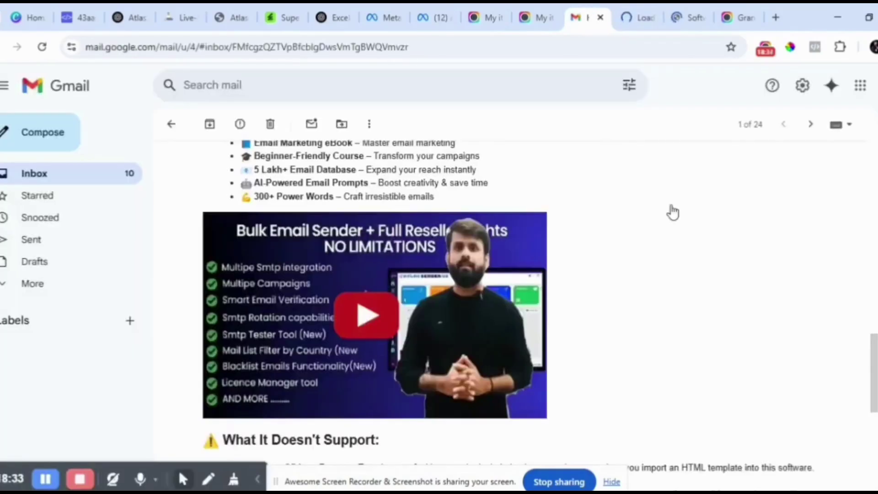
{"action": "left_click_drag", "start_coordinate": [873, 373], "coordinate": [873, 451]}
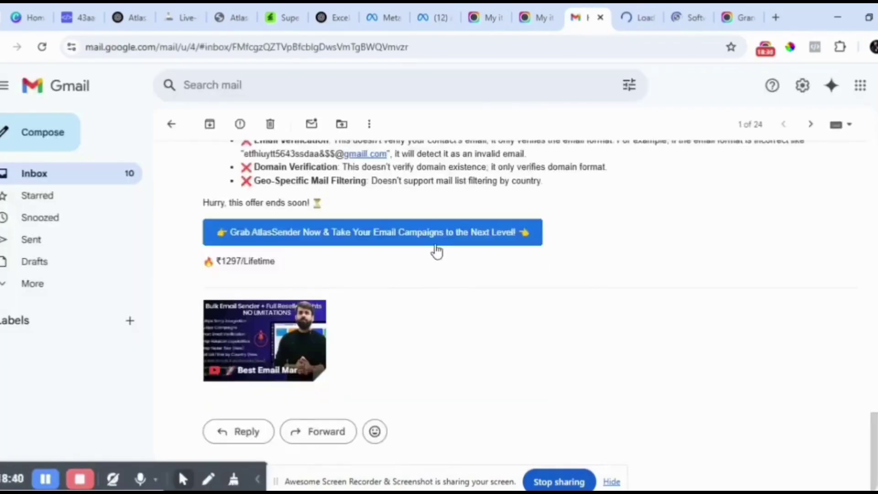
{"action": "left_click", "coordinate": [421, 244]}
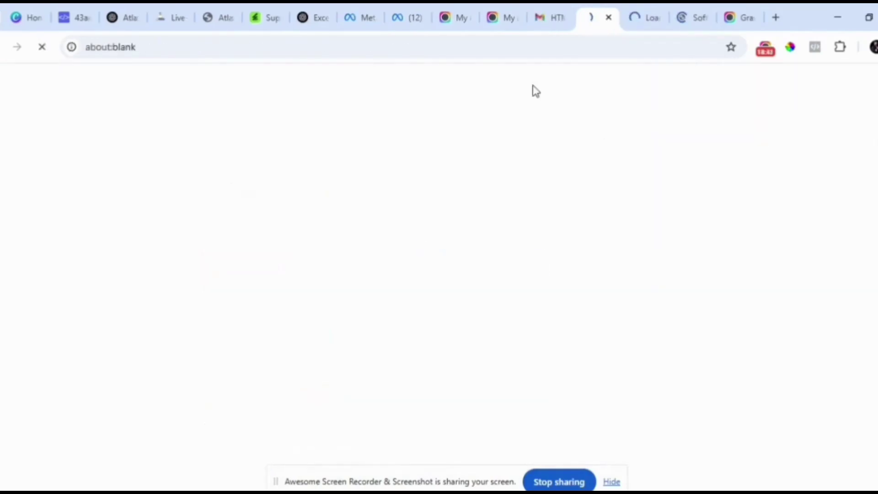
Check the web pages and YouTube video opened from the email links, close them and return to the email
{"action": "left_click", "coordinate": [636, 22]}
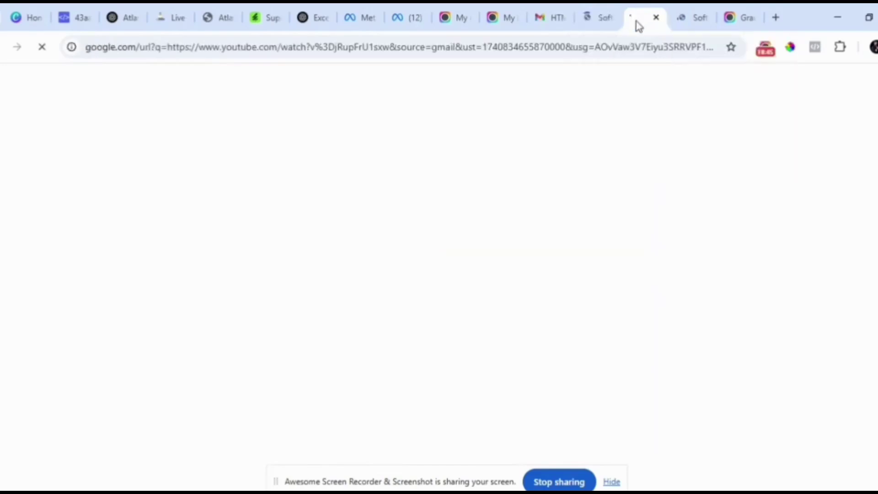
{"action": "left_click", "coordinate": [683, 23]}
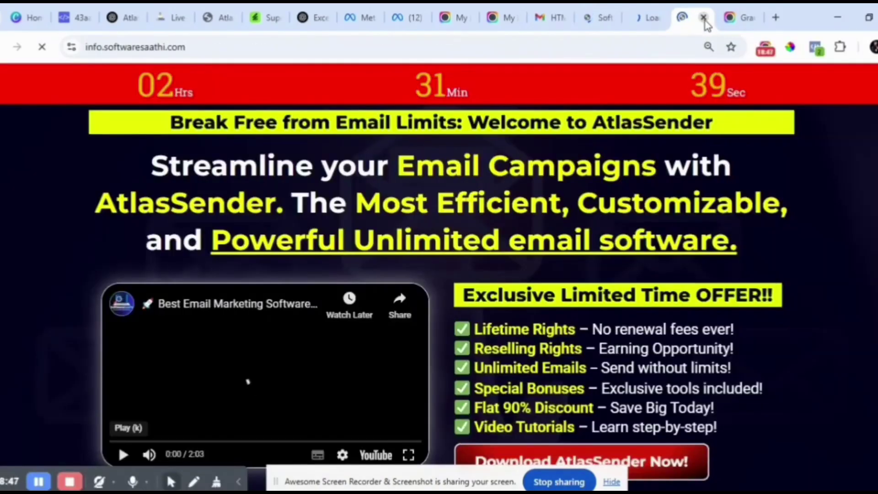
{"action": "left_click", "coordinate": [703, 19]}
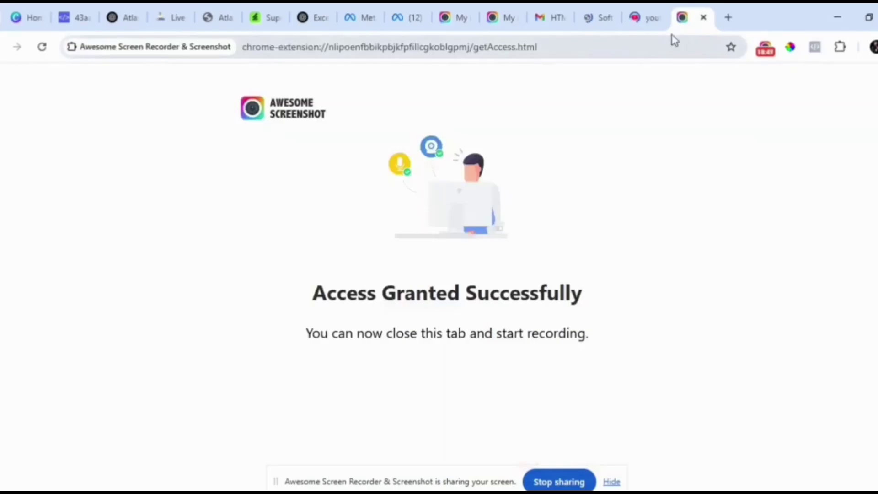
{"action": "left_click", "coordinate": [644, 18]}
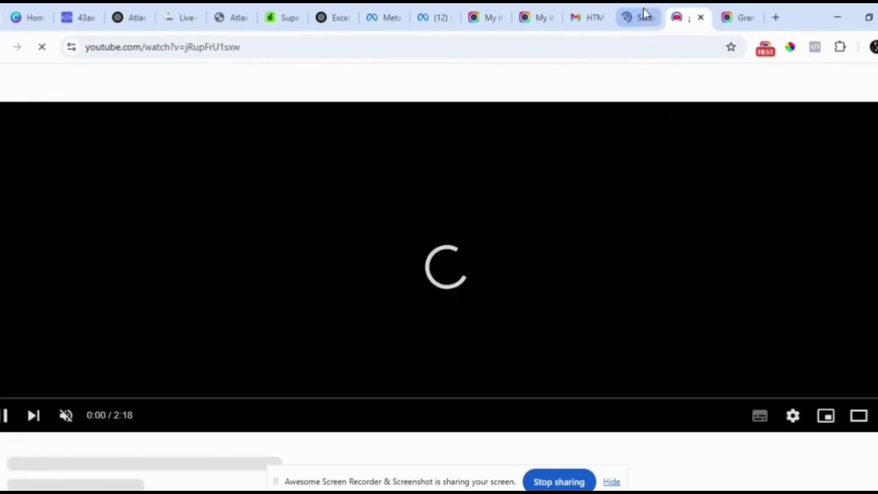
{"action": "left_click", "coordinate": [637, 18]}
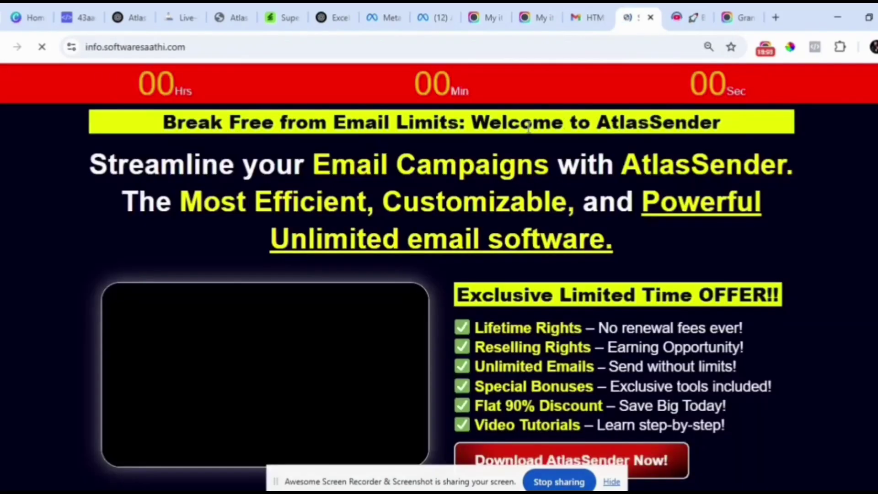
{"action": "left_click", "coordinate": [650, 19]}
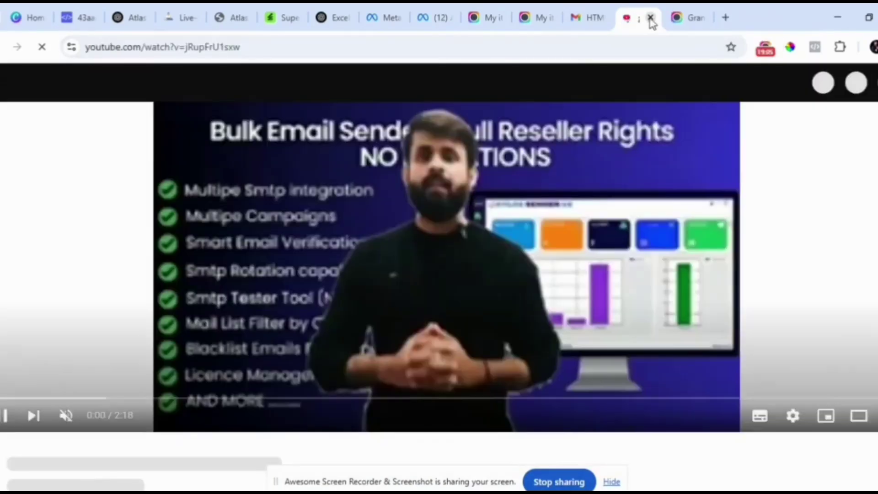
{"action": "left_click", "coordinate": [650, 19]}
{"action": "left_click", "coordinate": [588, 24]}
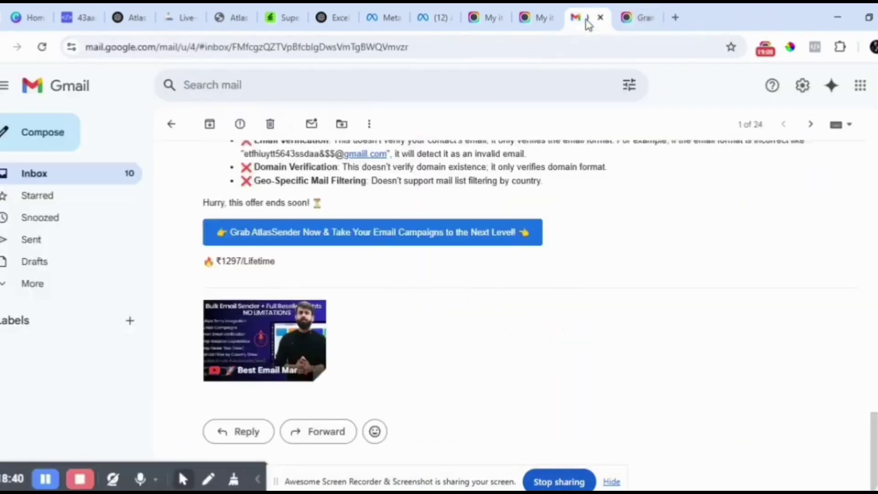
Examine the sender details of the received HTML Test email and close them again
{"action": "left_click_drag", "start_coordinate": [874, 382], "coordinate": [869, 172]}
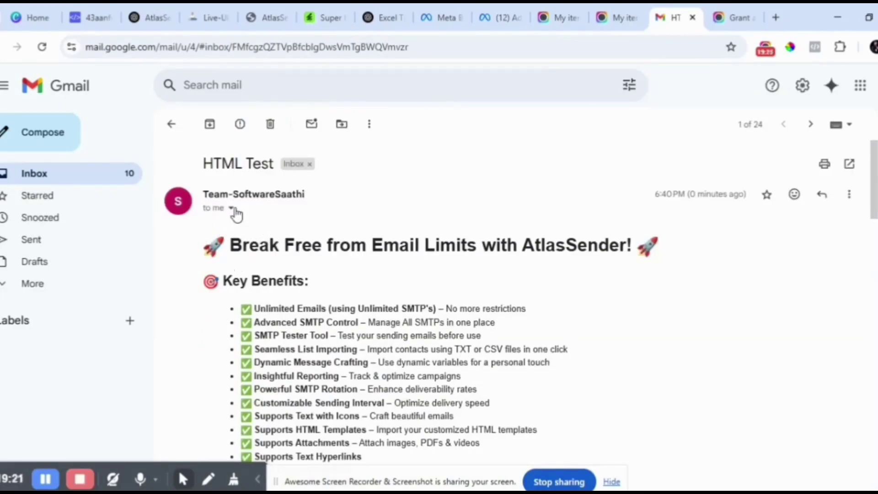
{"action": "left_click", "coordinate": [231, 209]}
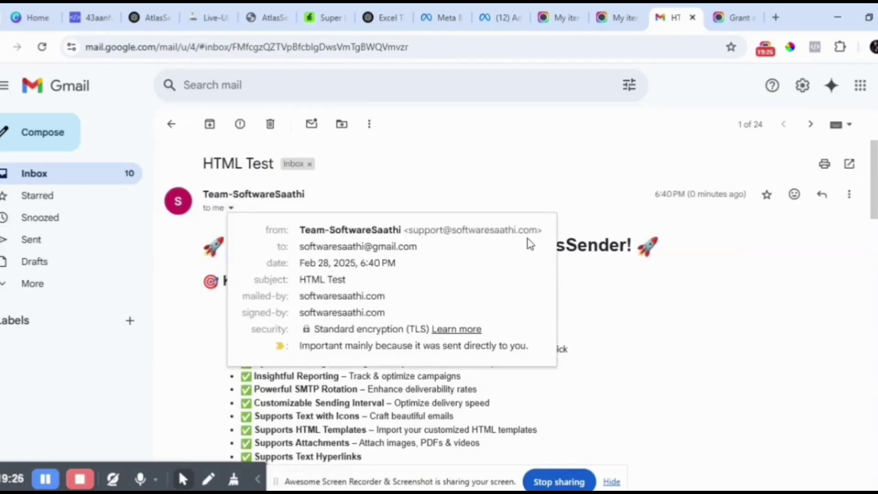
{"action": "left_click", "coordinate": [599, 302]}
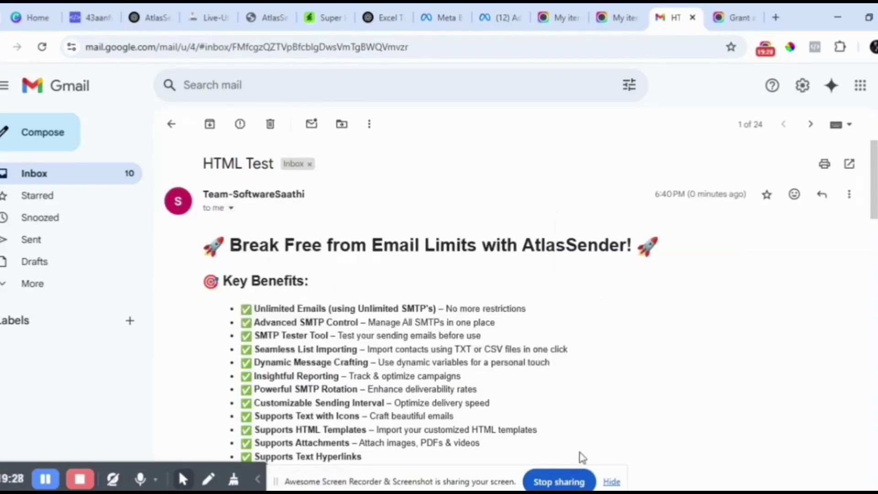
Switch back to Atlas Sender and reopen the campaign's report to check the updated sending statuses
{"action": "left_click", "coordinate": [519, 464]}
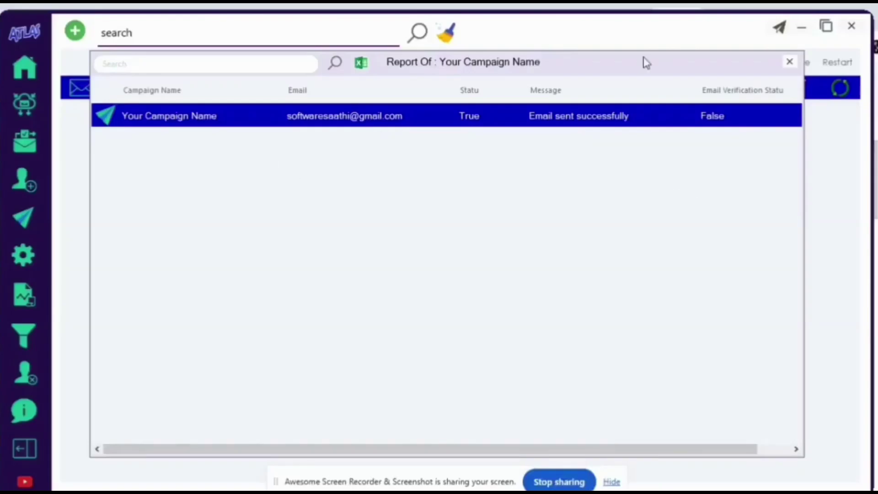
{"action": "left_click", "coordinate": [789, 62]}
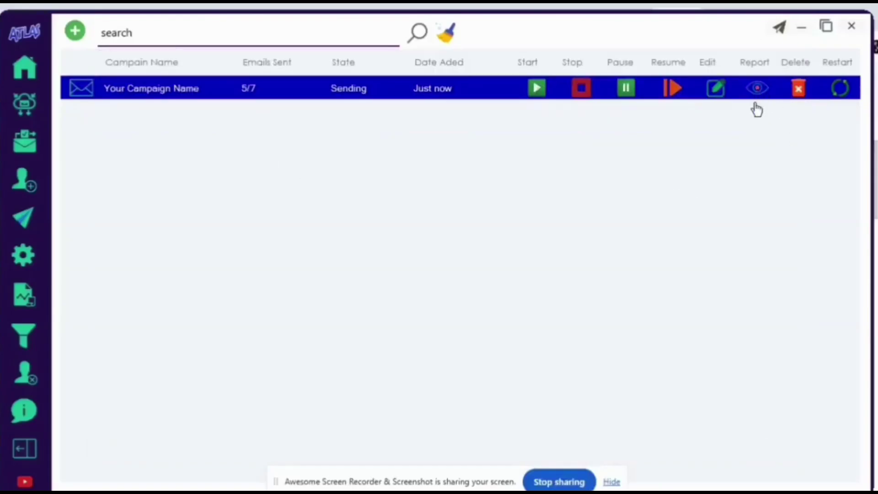
{"action": "left_click", "coordinate": [754, 88]}
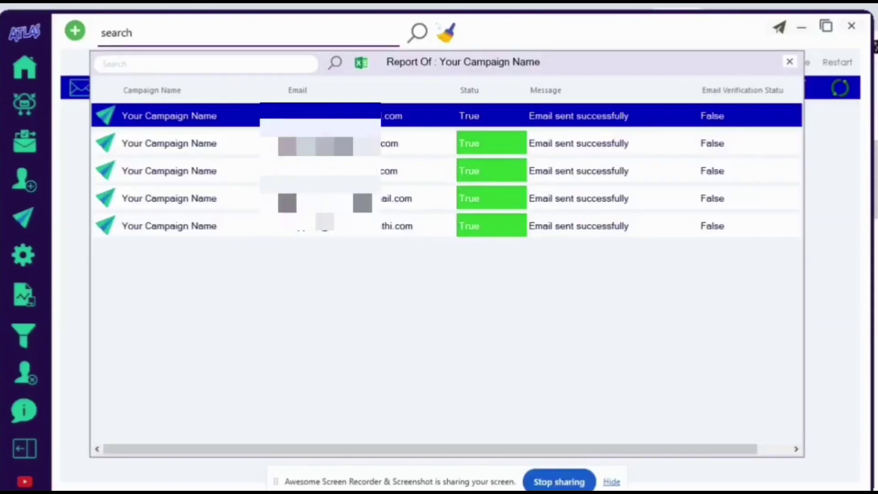
Switch to another Gmail account and examine the HTML Test email received there from SoftwareSaathi
{"action": "left_click", "coordinate": [481, 460]}
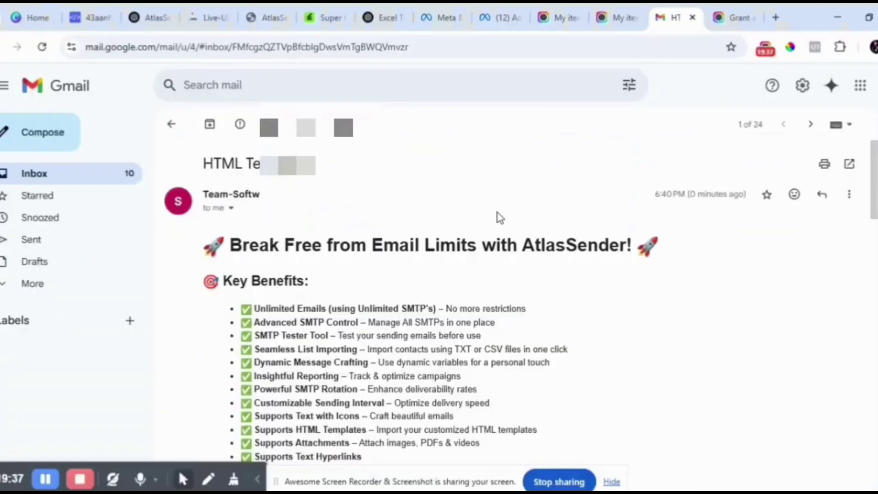
{"action": "left_click", "coordinate": [871, 86]}
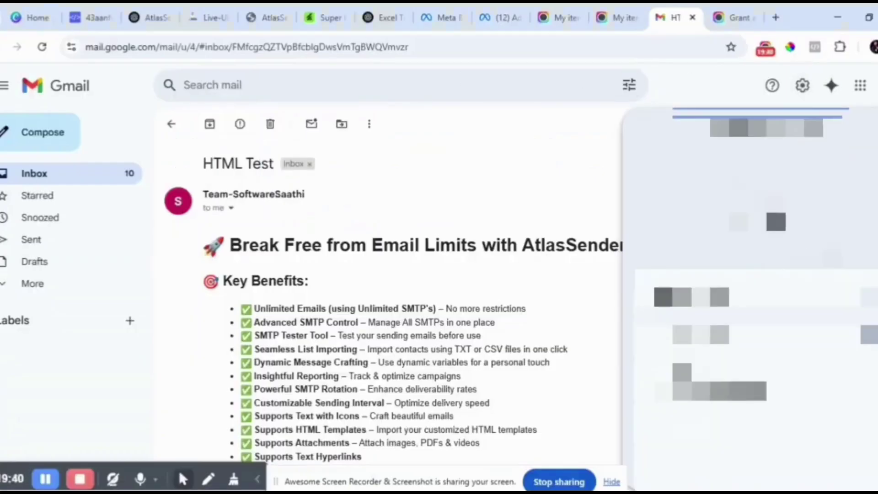
{"action": "left_click", "coordinate": [713, 299]}
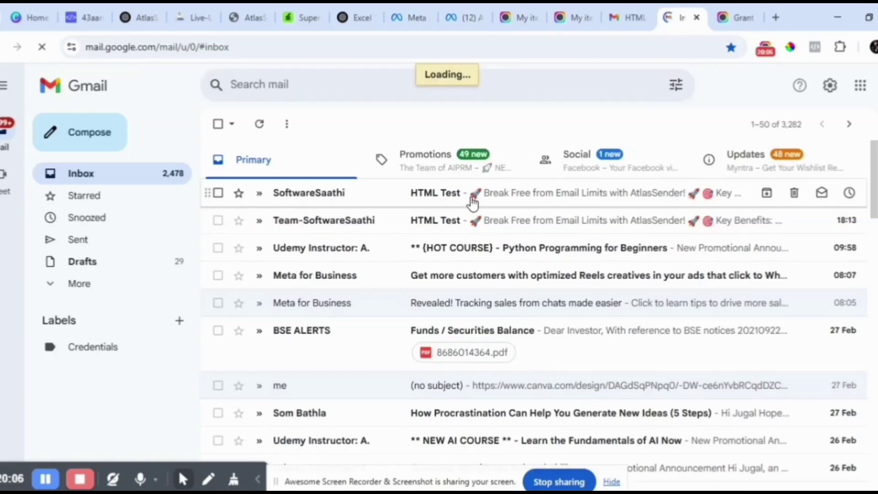
{"action": "left_click", "coordinate": [473, 201]}
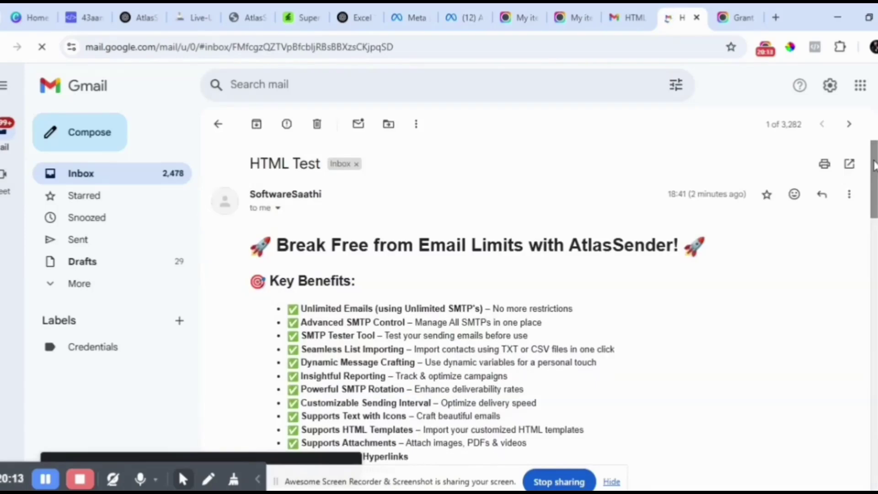
{"action": "scroll", "coordinate": [448, 195], "scroll_direction": "down", "scroll_amount": 1}
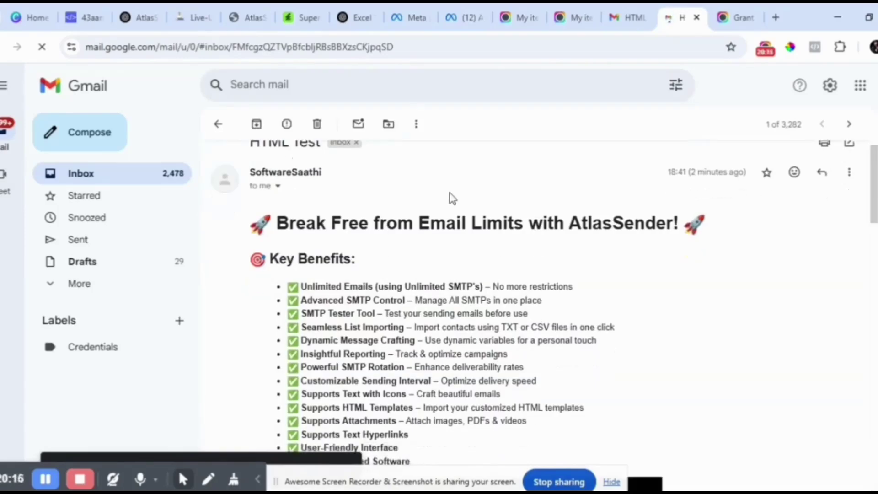
Examine the sender details of the HTML Test emails from SoftwareSaathi and Team-SoftwareSaathi in the two Gmail accounts, closing the details again
{"action": "left_click", "coordinate": [279, 186]}
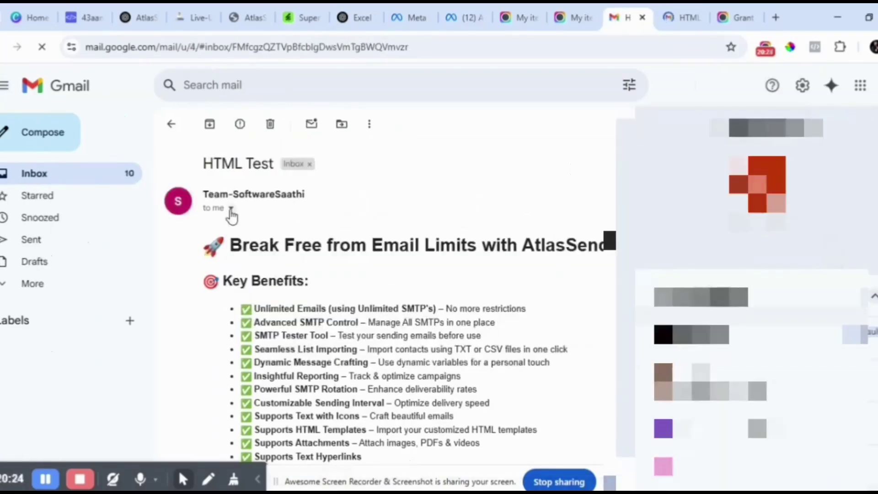
{"action": "left_click", "coordinate": [231, 208]}
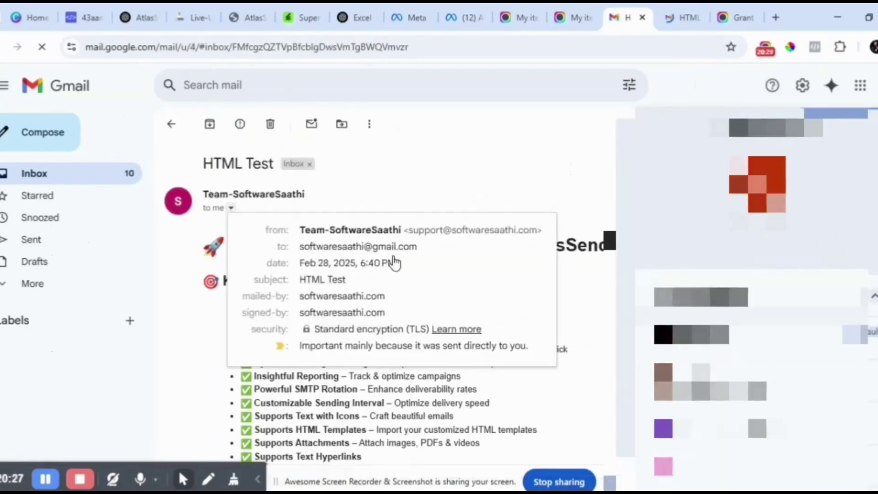
{"action": "left_click", "coordinate": [529, 182]}
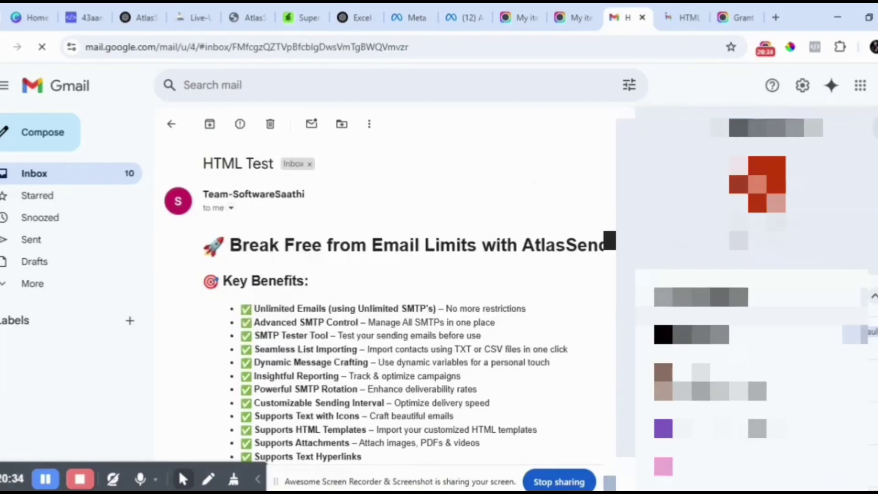
Switch back to Atlas Sender, reload the campaign's report to check the sending status of all recipients, and return to the home dashboard
{"action": "left_click", "coordinate": [537, 457]}
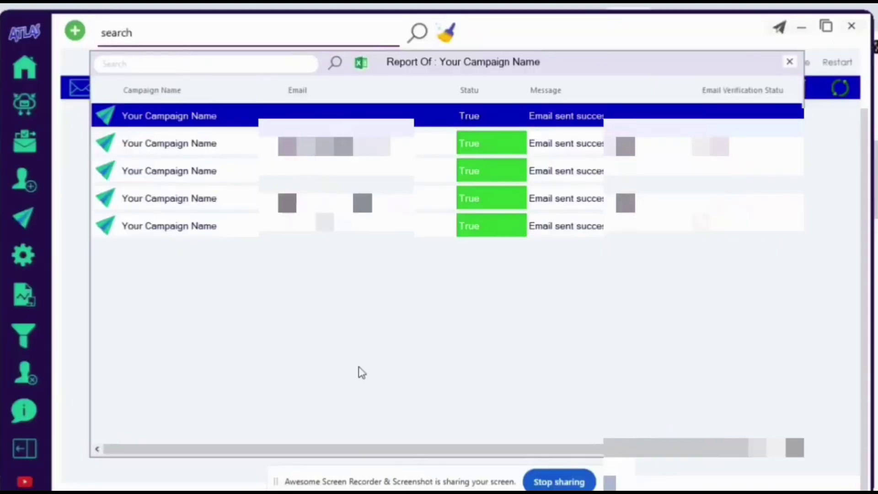
{"action": "left_click", "coordinate": [789, 64]}
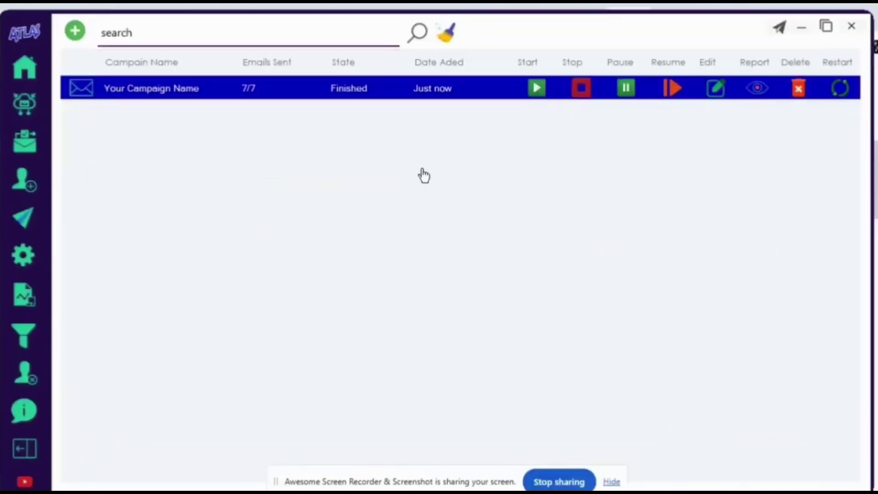
{"action": "left_click", "coordinate": [760, 96]}
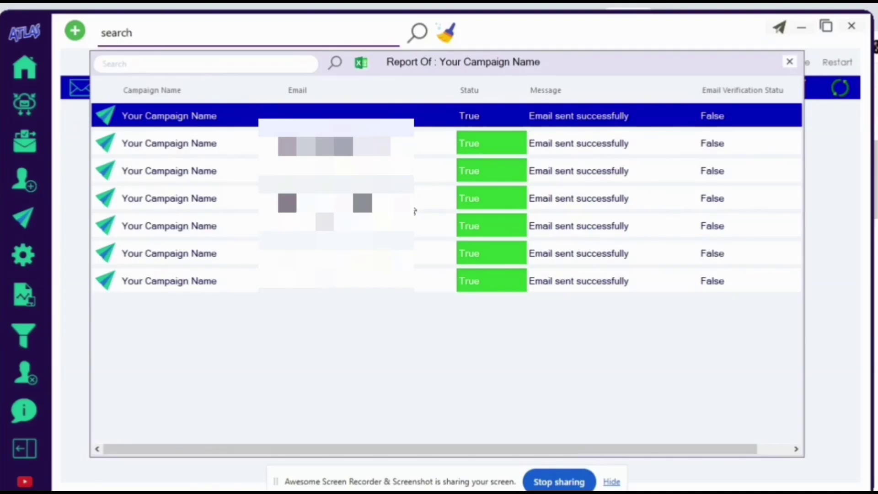
{"action": "left_click", "coordinate": [790, 62]}
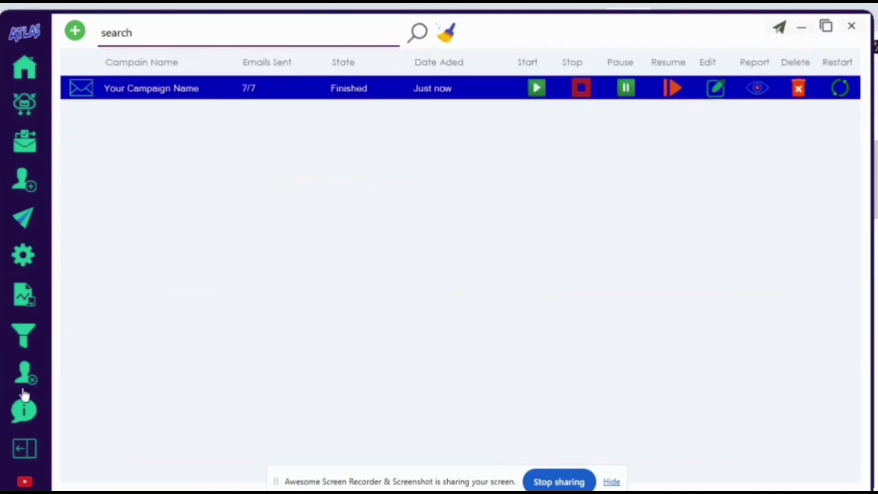
{"action": "left_click", "coordinate": [26, 80]}
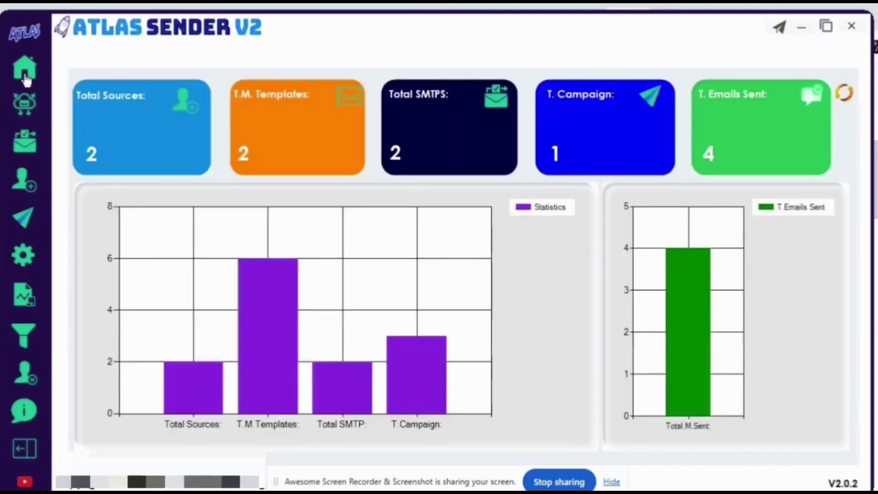